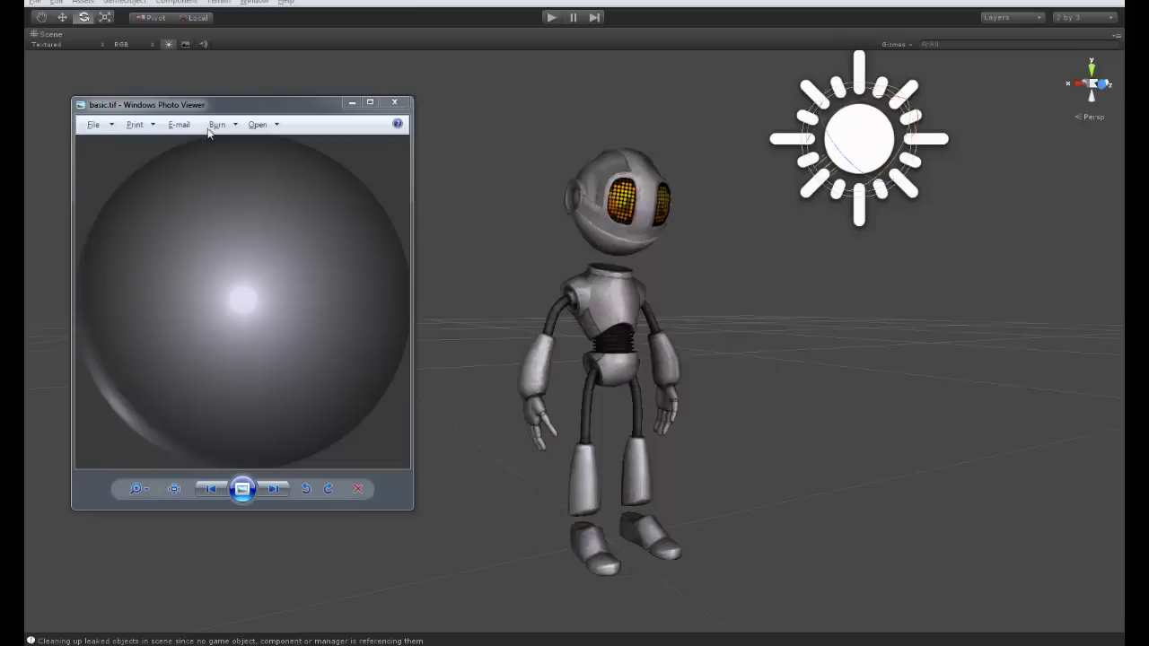
Compare the basic.tif matcap sphere with the robot's shading while viewing the model from the side and back.
left_click_drag(231, 111, 266, 130)
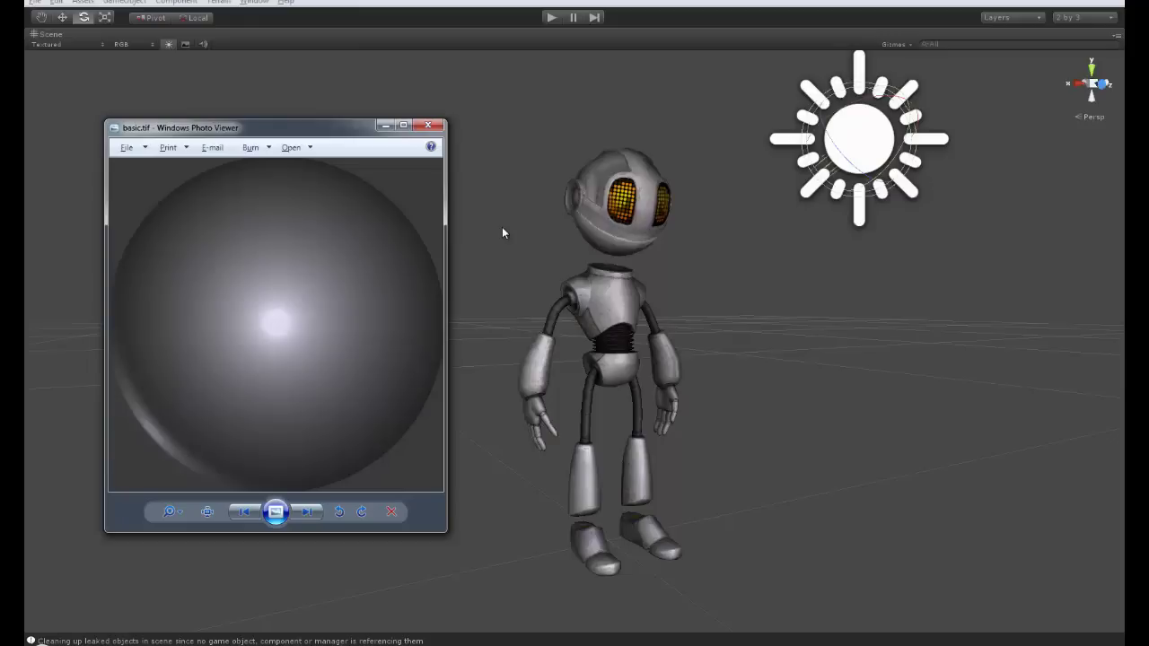
left_click_drag(923, 323, 800, 205, "alt")
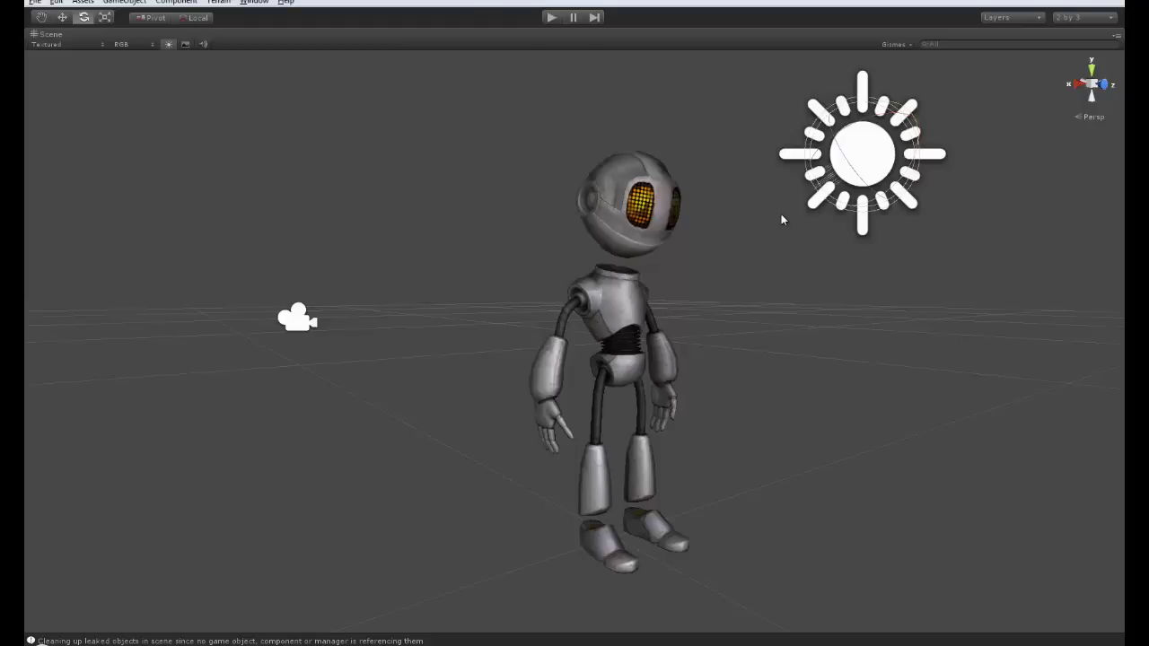
left_click(236, 644)
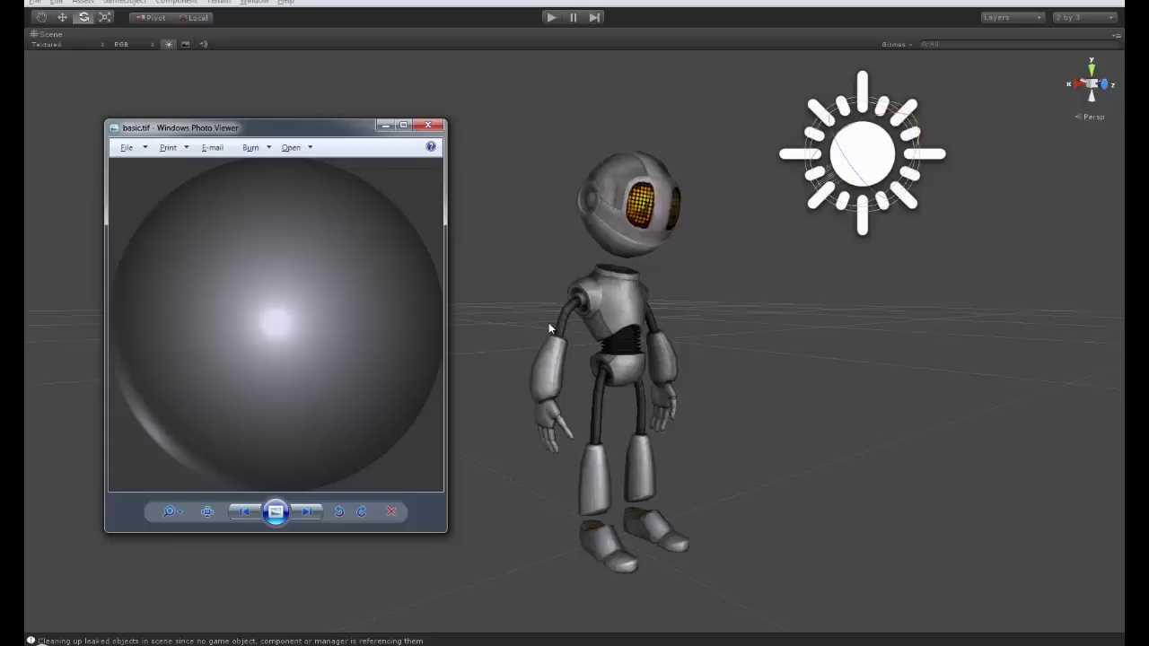
left_click_drag(690, 337, 764, 335, "alt")
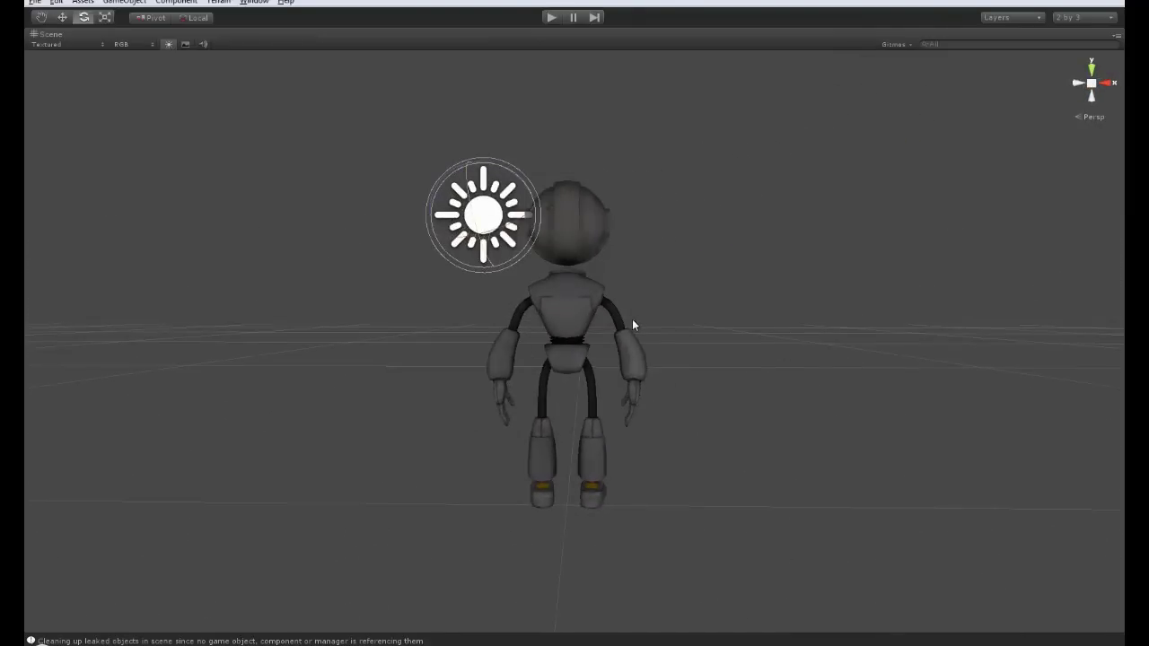
left_click_drag(761, 369, 579, 420, "alt")
left_click_drag(533, 451, 564, 436, "alt")
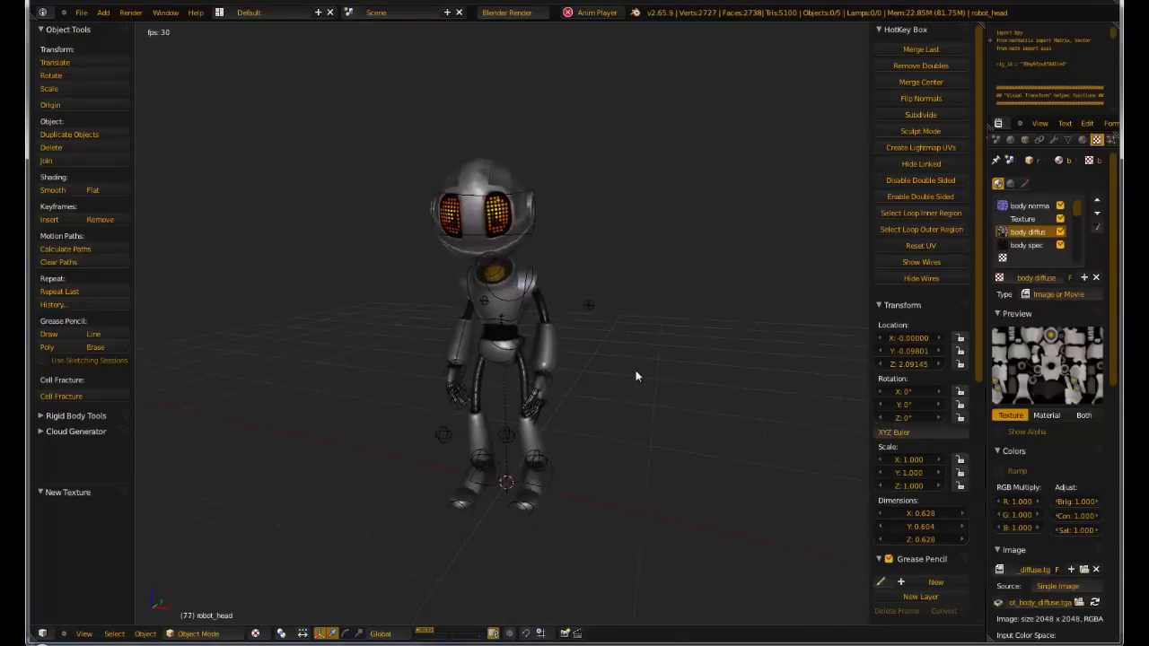
In Blender, examine the walking robot's shading from several sides and show only the layer containing the robot meshes.
scroll(631, 350, "up", 2)
middle_click_drag(615, 354, 596, 334)
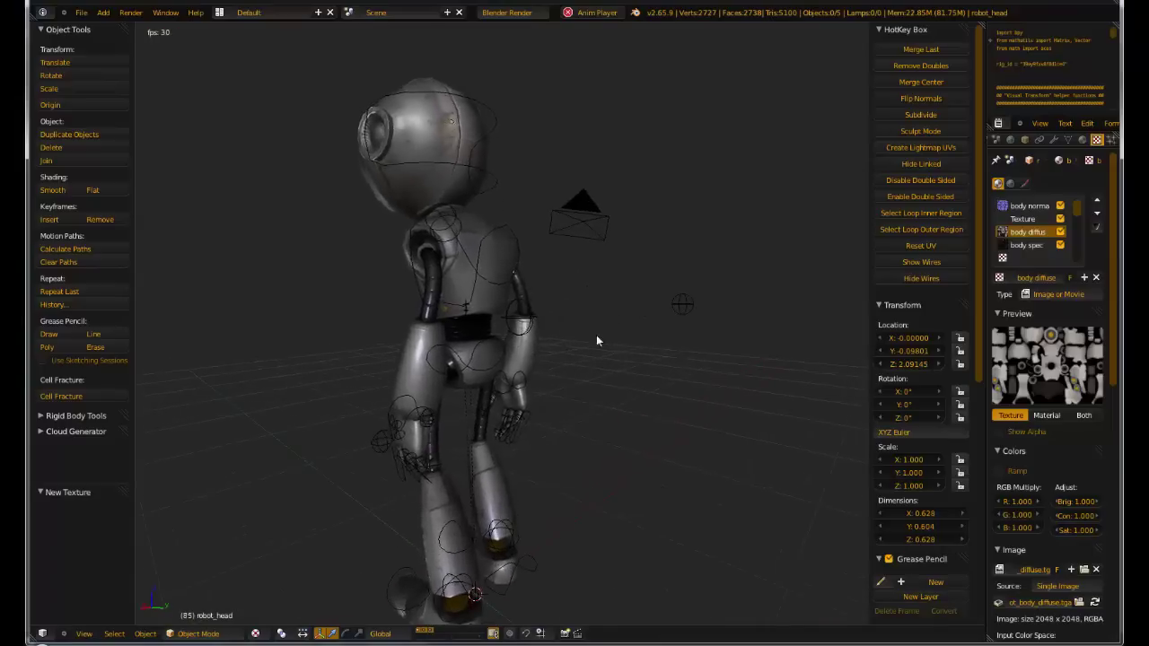
left_click(418, 631)
middle_click_drag(511, 504, 552, 425)
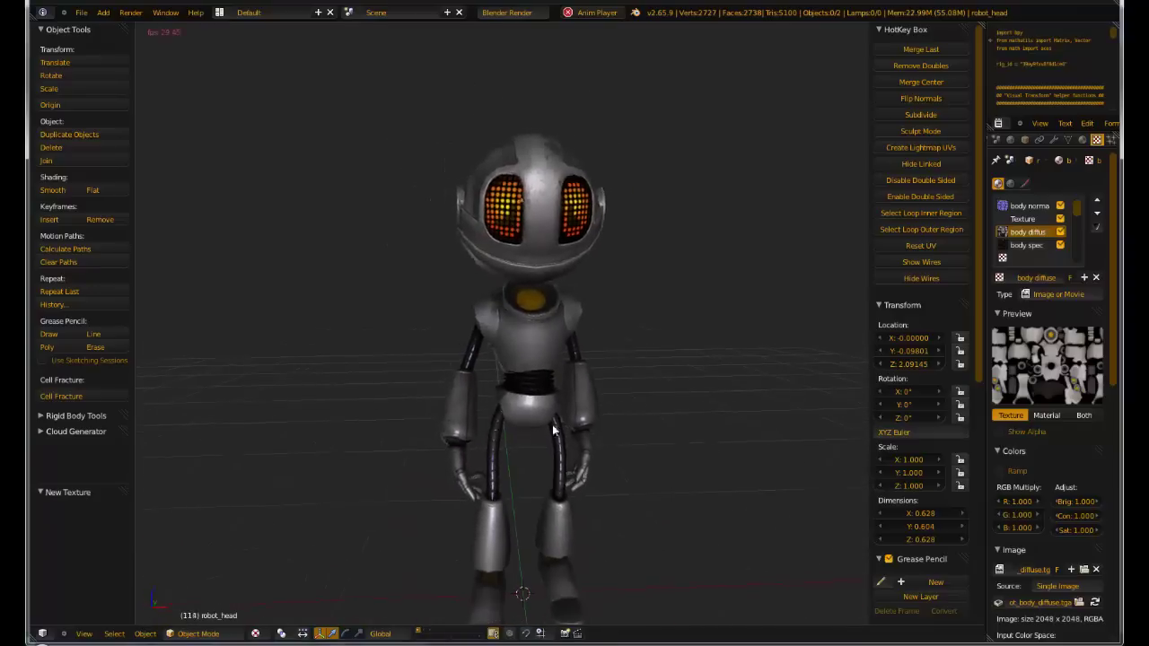
mouse_move(565, 383)
middle_mouse_down()
mouse_move(588, 372)
mouse_move(582, 392)
middle_mouse_up()
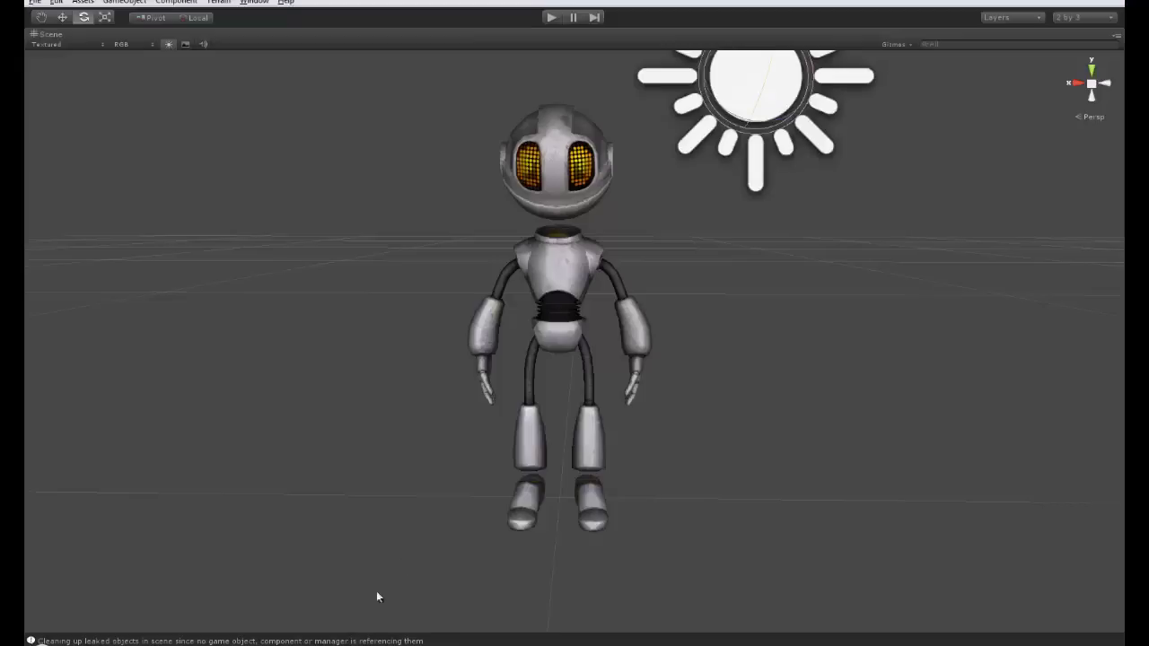
Back in Unity, view the robot from other angles and compare its shading with the basic.tif matcap image.
left_click_drag(657, 348, 787, 224, "alt")
left_click_drag(892, 369, 587, 374, "alt")
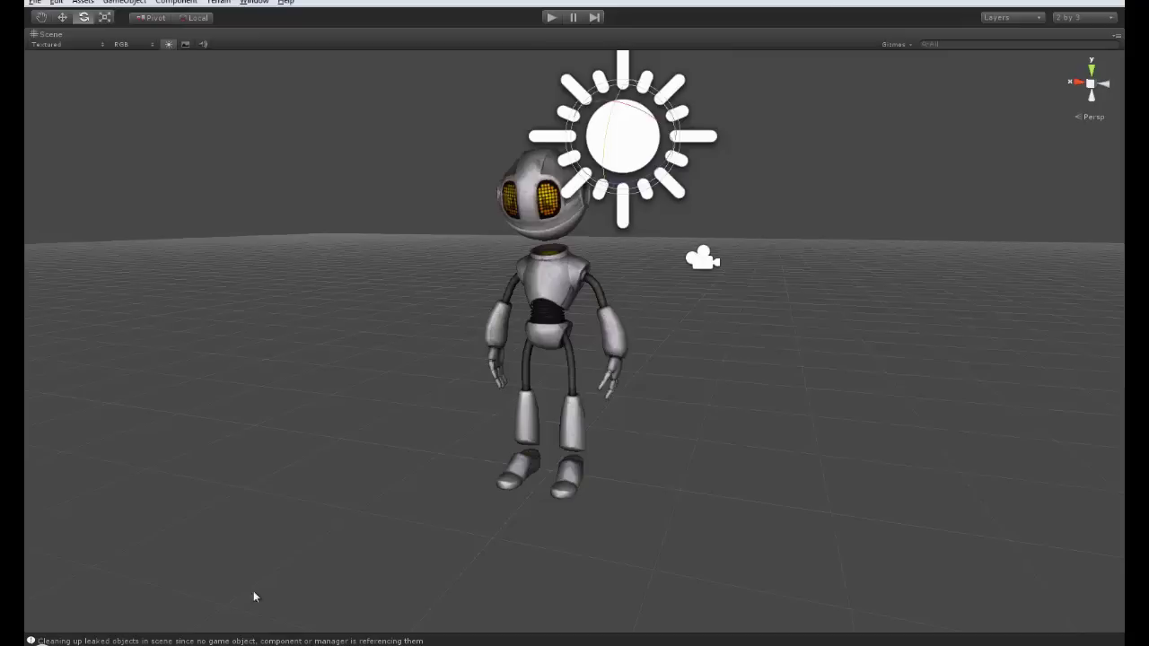
left_click(253, 644)
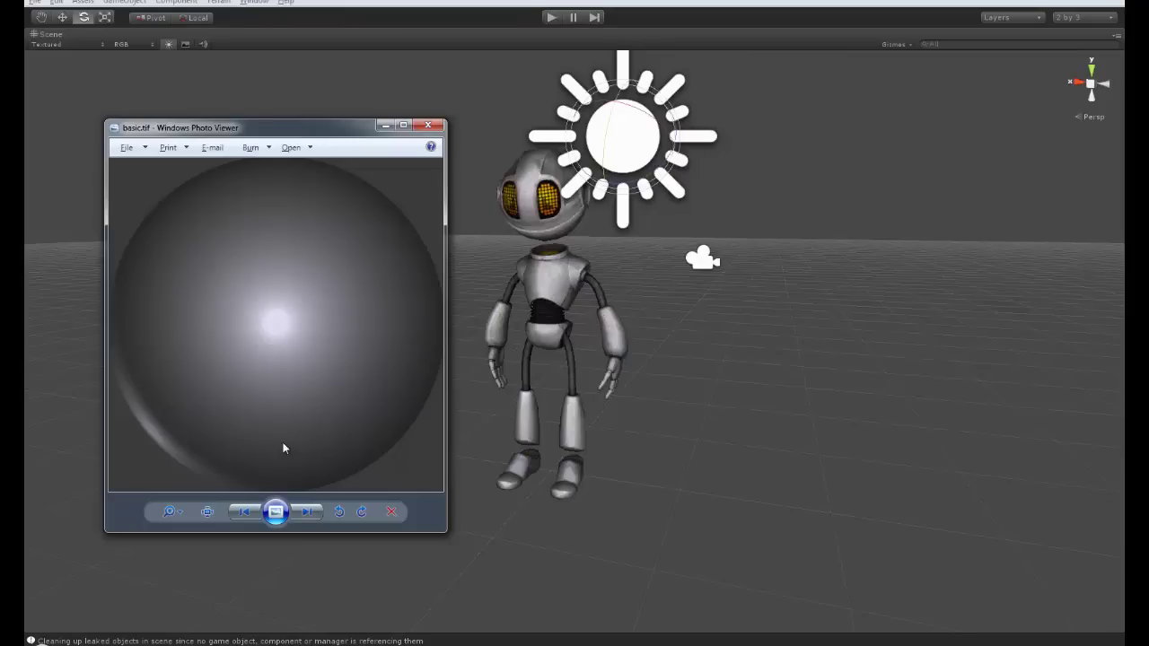
left_click_drag(546, 338, 607, 367, "alt")
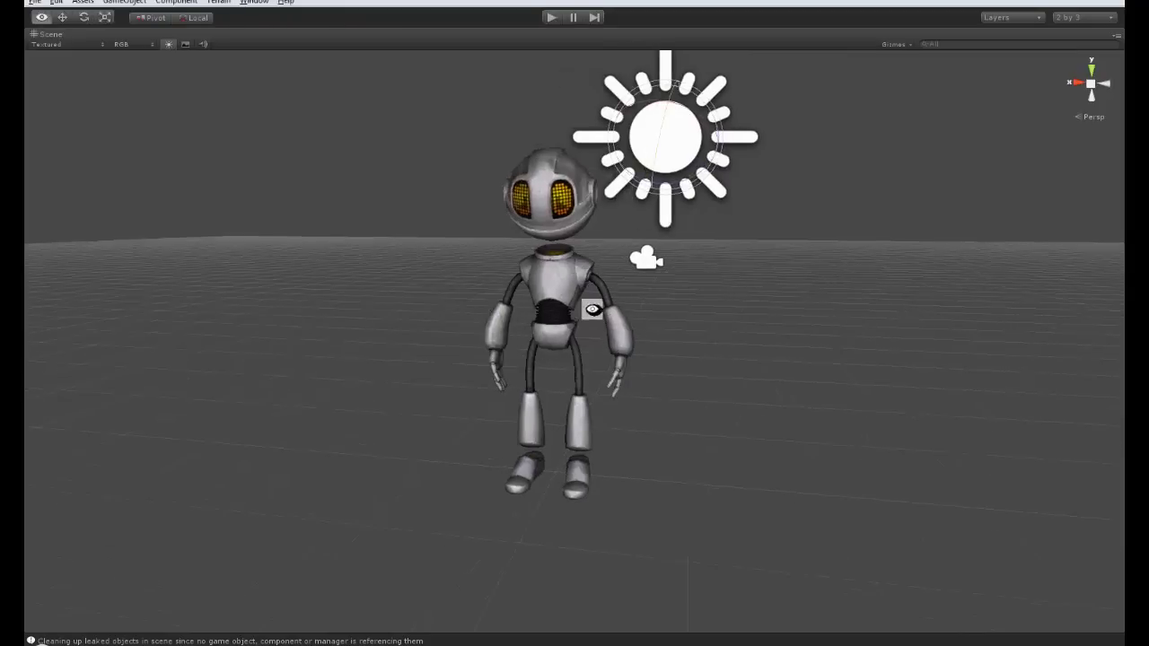
left_click_drag(595, 308, 646, 347, "alt")
Restore the full editor layout, select the body material in the matcaps folder, and adjust the widths of the hierarchy and scene areas.
key("space")
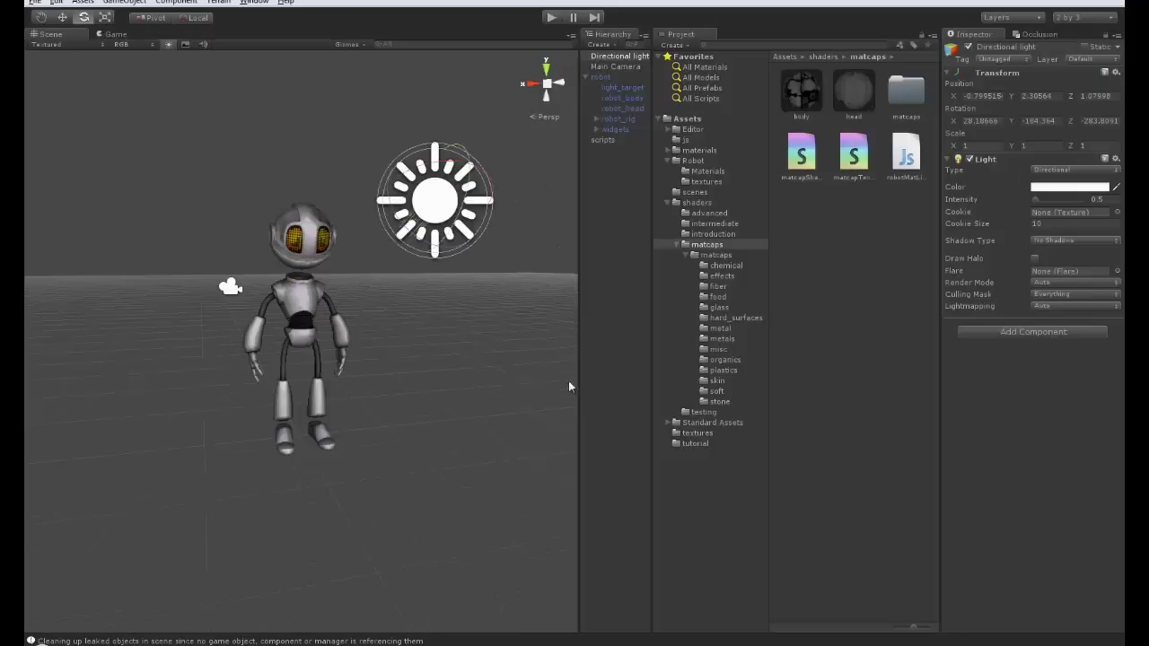
left_click_drag(652, 226, 713, 226)
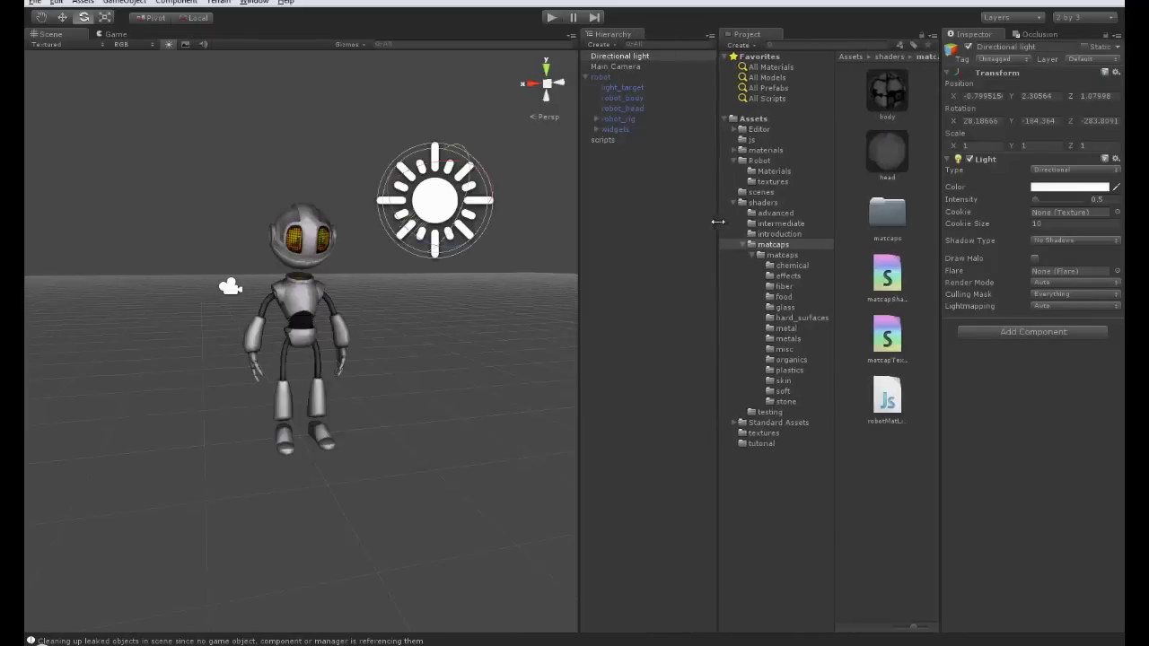
left_click(882, 99)
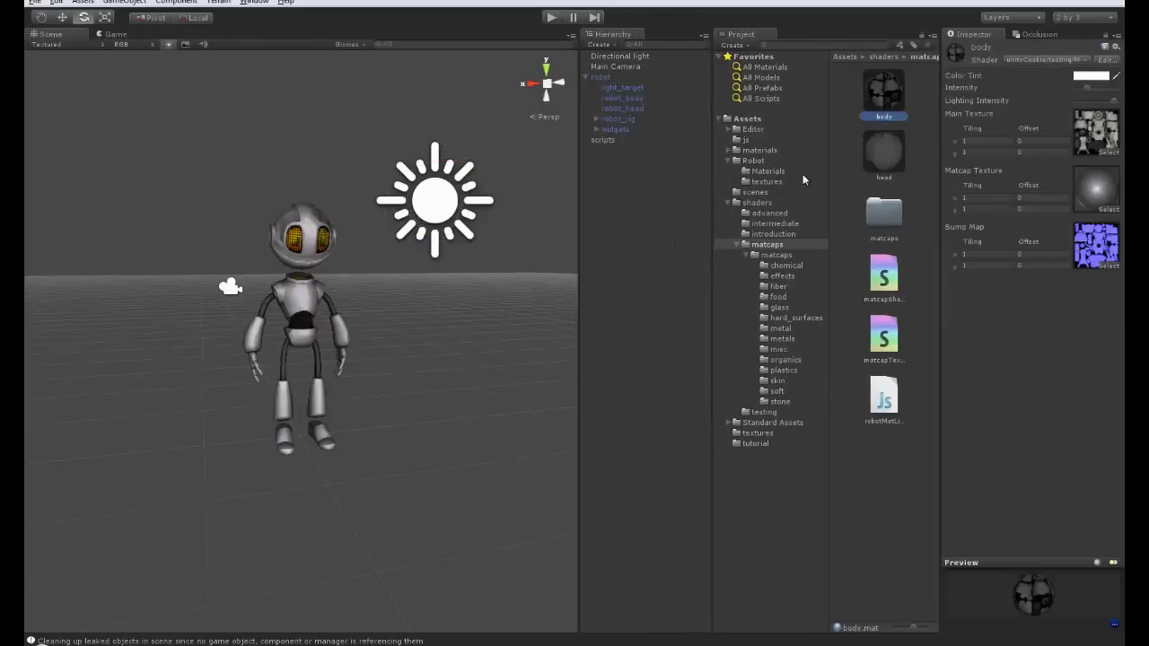
left_click_drag(579, 275, 592, 275)
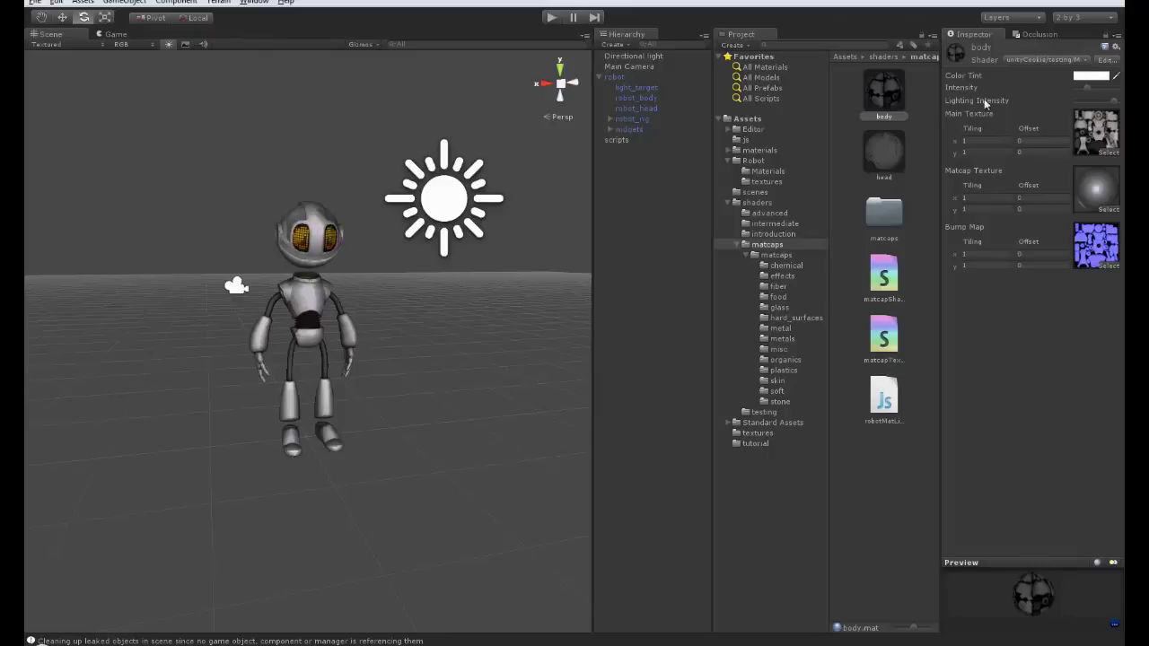
Nudge the body material's Intensity slightly and check the robot's matcap shading and lighting from several angles.
mouse_move(1086, 90)
left_mouse_down()
mouse_move(1100, 91)
mouse_move(1087, 91)
left_mouse_up()
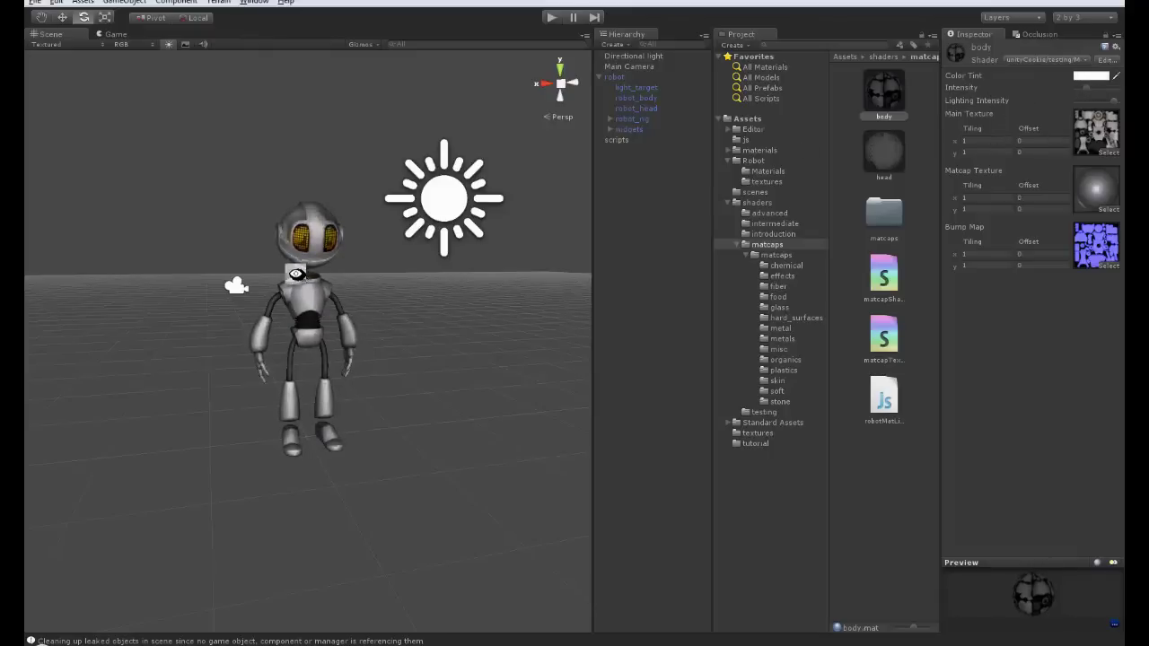
right_click_drag(296, 272, 326, 385, "alt")
left_click_drag(326, 385, 426, 375, "alt")
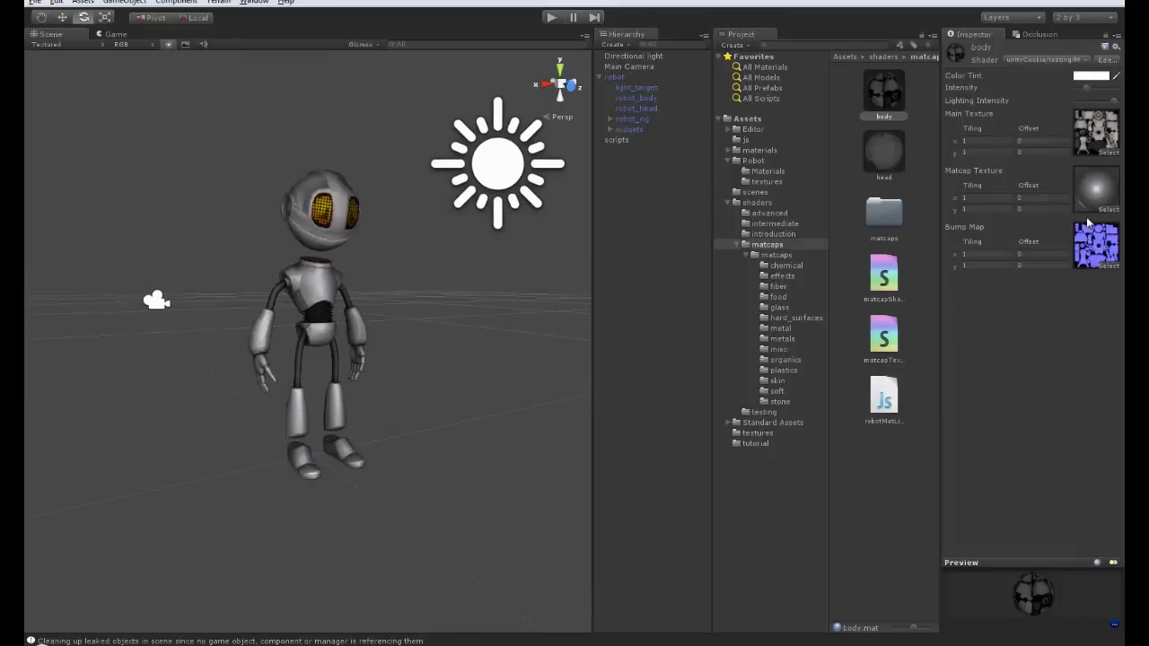
left_click_drag(287, 377, 324, 386, "alt")
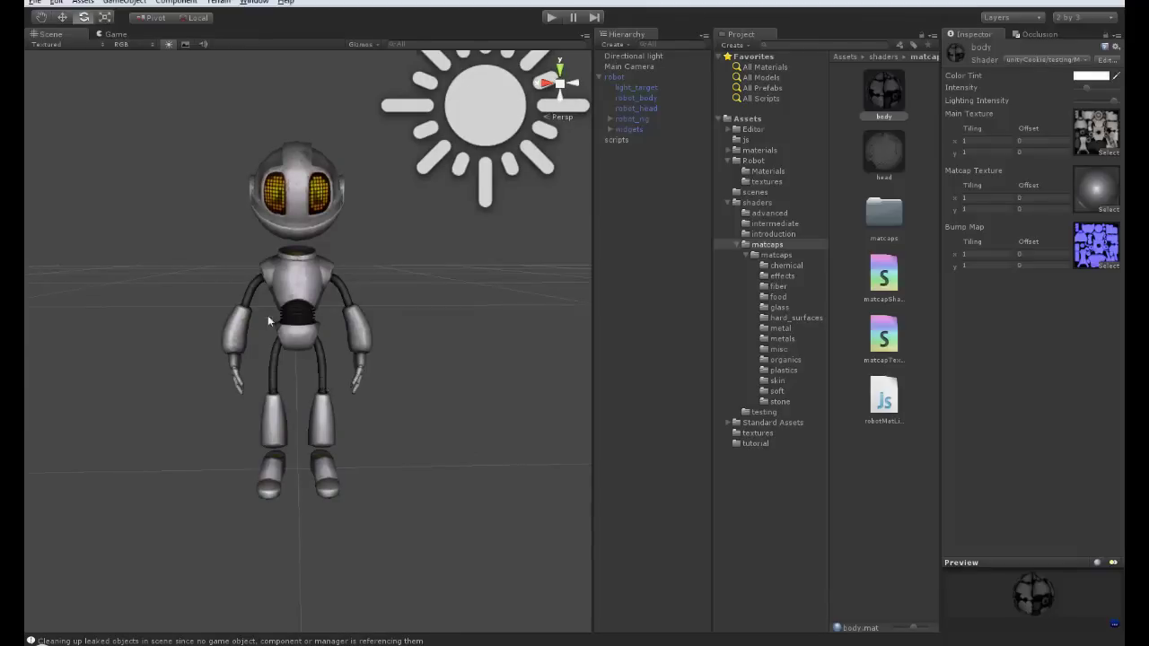
left_click_drag(352, 328, 510, 327, "alt")
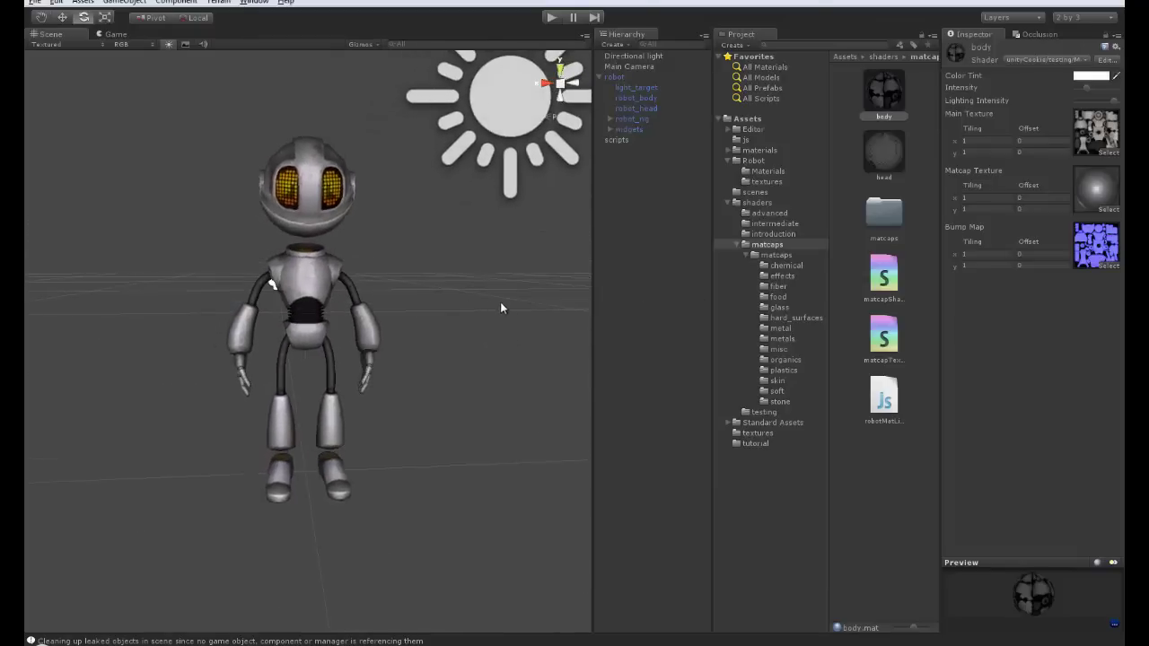
left_click_drag(475, 320, 397, 292, "alt")
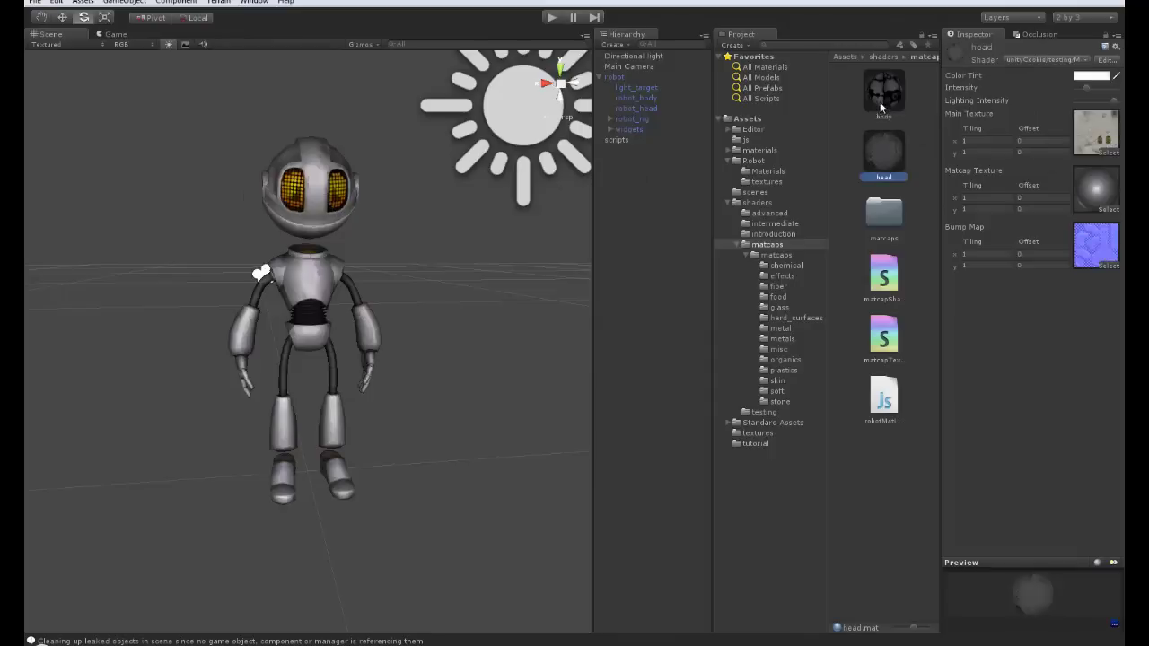
Inspect the head and body materials, and return the body material's Lighting Intensity to its maximum while checking the robot.
left_click(884, 155)
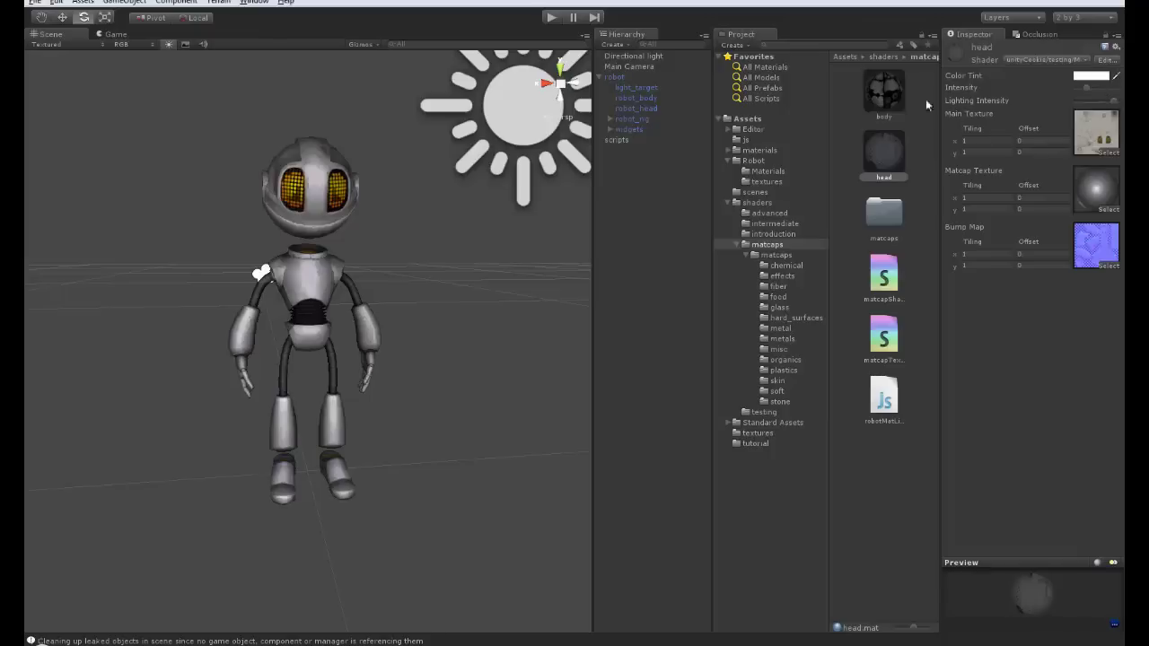
left_click(883, 106)
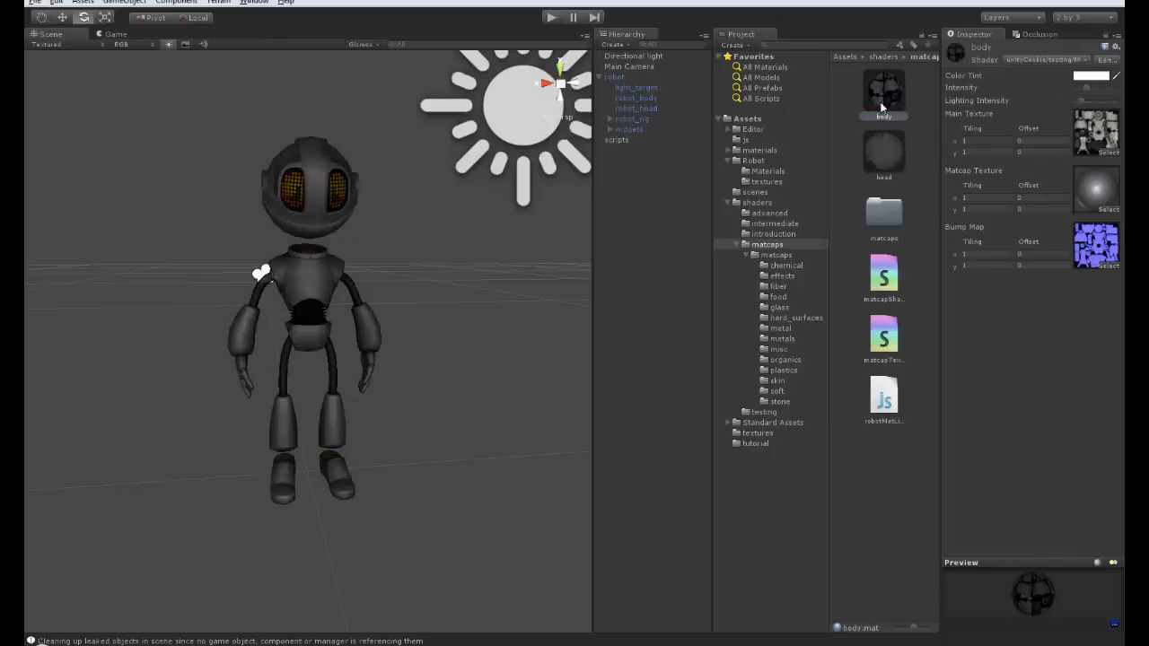
left_click_drag(1073, 99, 1113, 104)
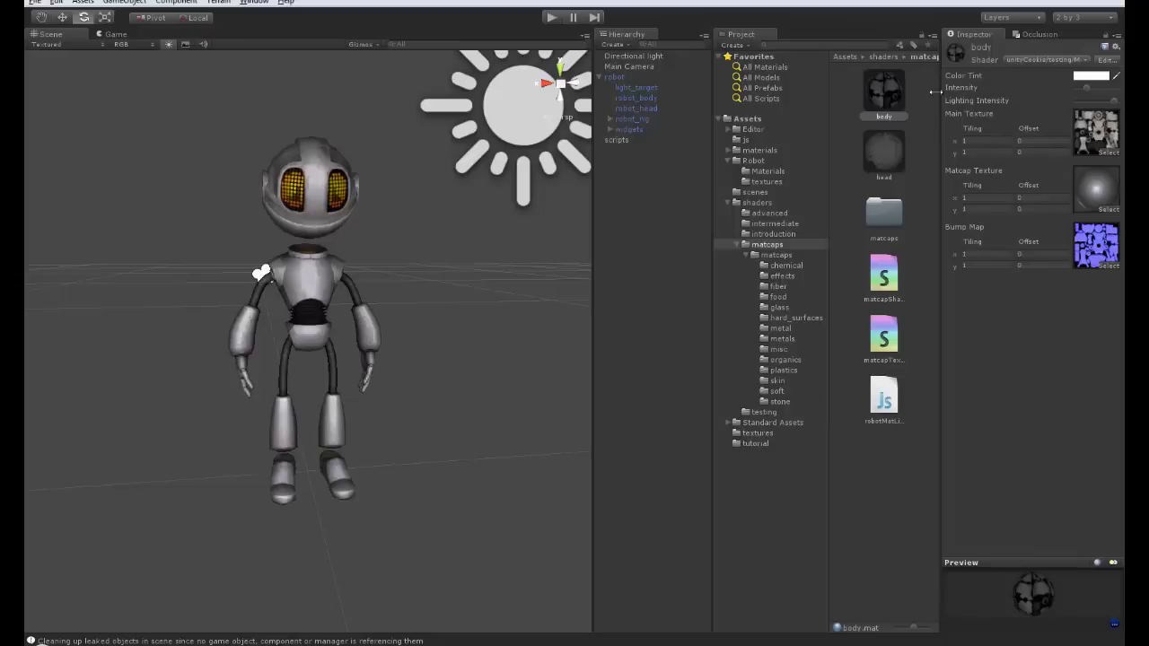
left_click_drag(564, 195, 418, 347, "alt")
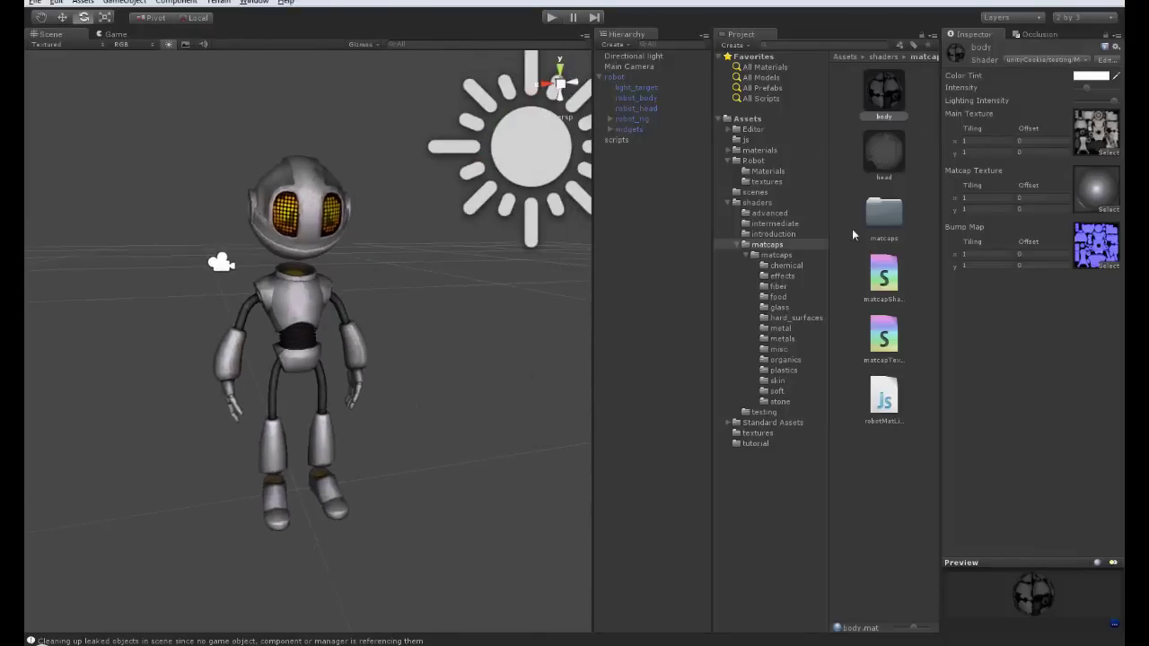
Open the nested matcaps folder and enlarge the project browser's asset area to show its subfolders.
double_click(892, 222)
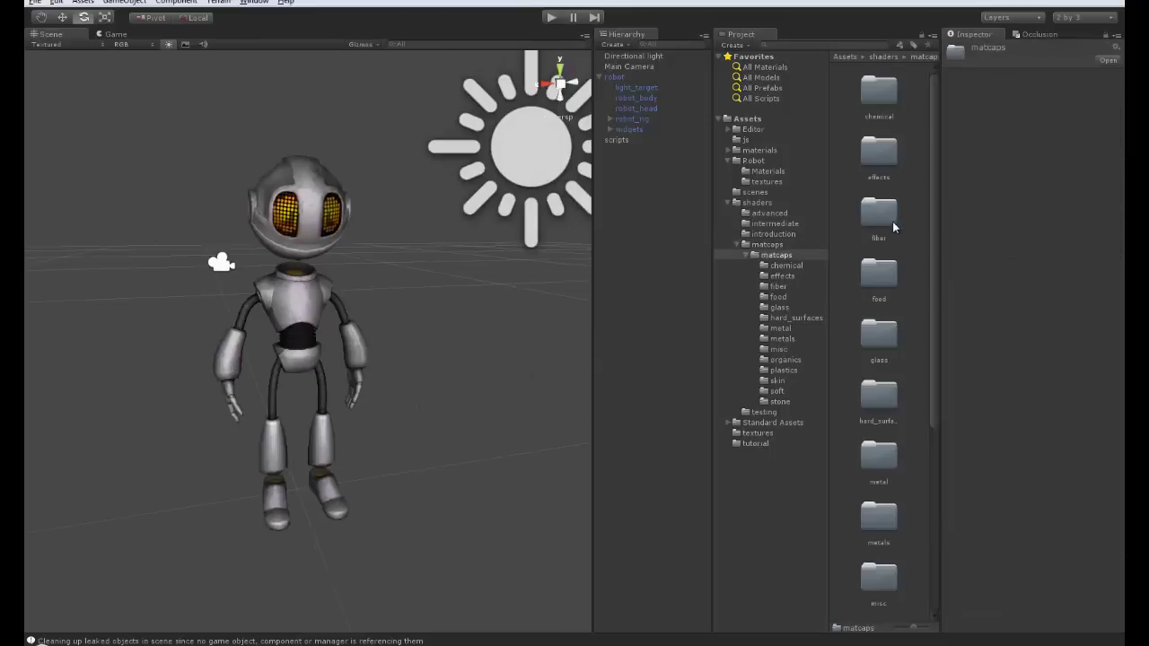
left_click_drag(829, 253, 774, 256)
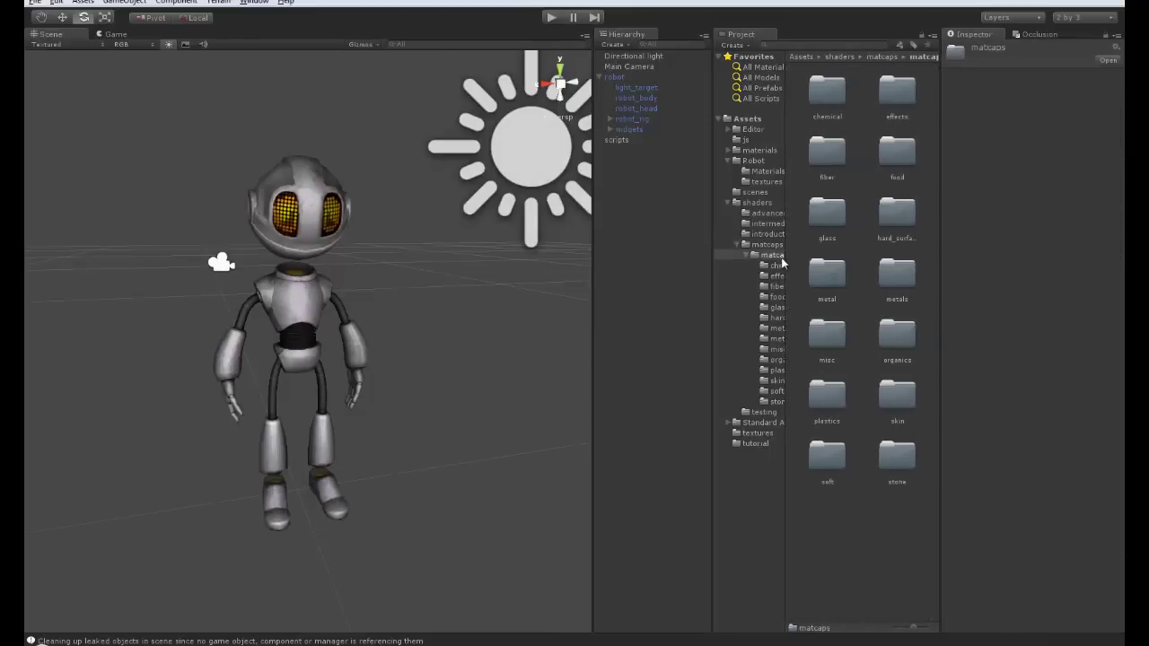
left_click_drag(711, 304, 597, 304)
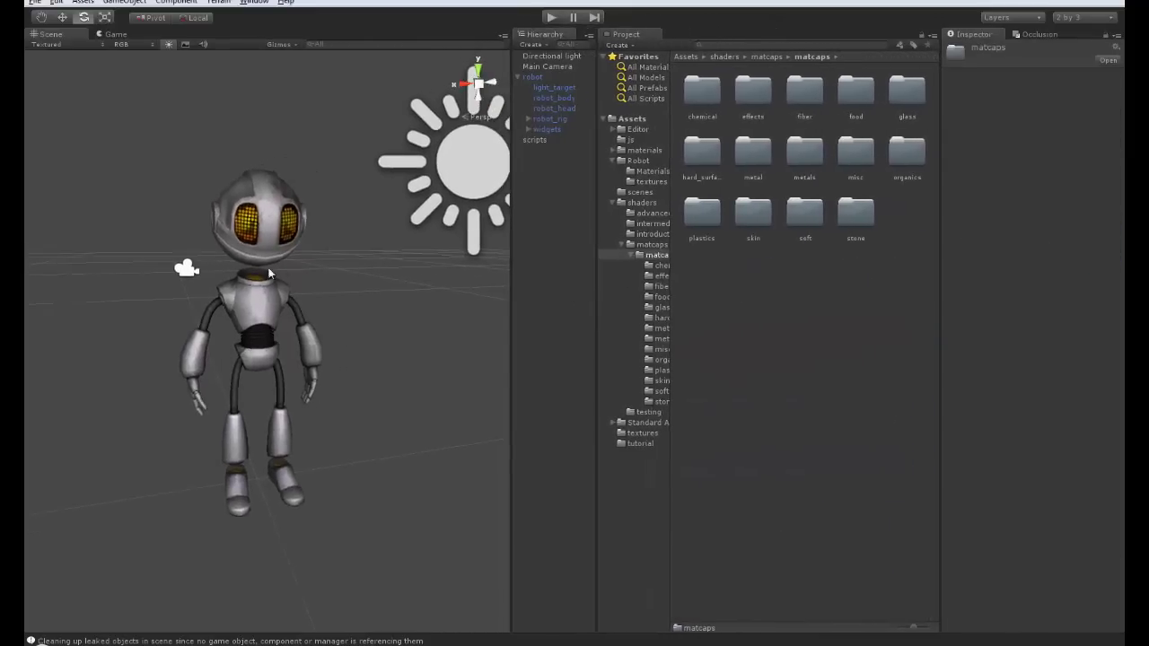
Return to the parent matcaps folder, select the body material, and widen the folder tree to fit the full folder names.
left_click(654, 245)
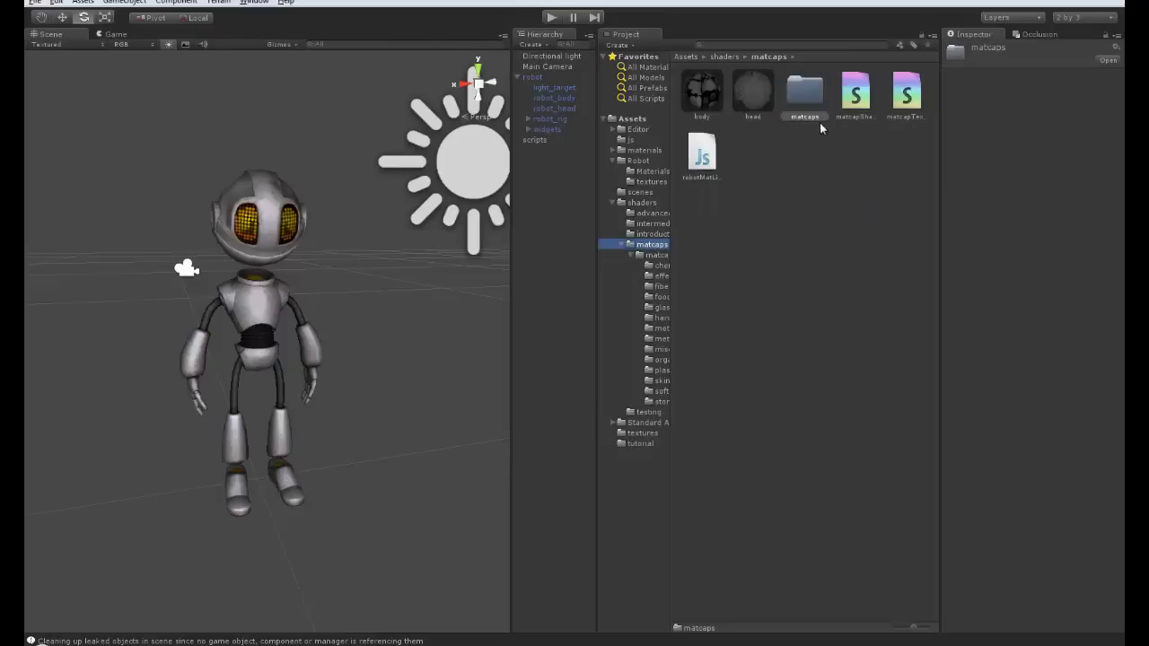
left_click(702, 92)
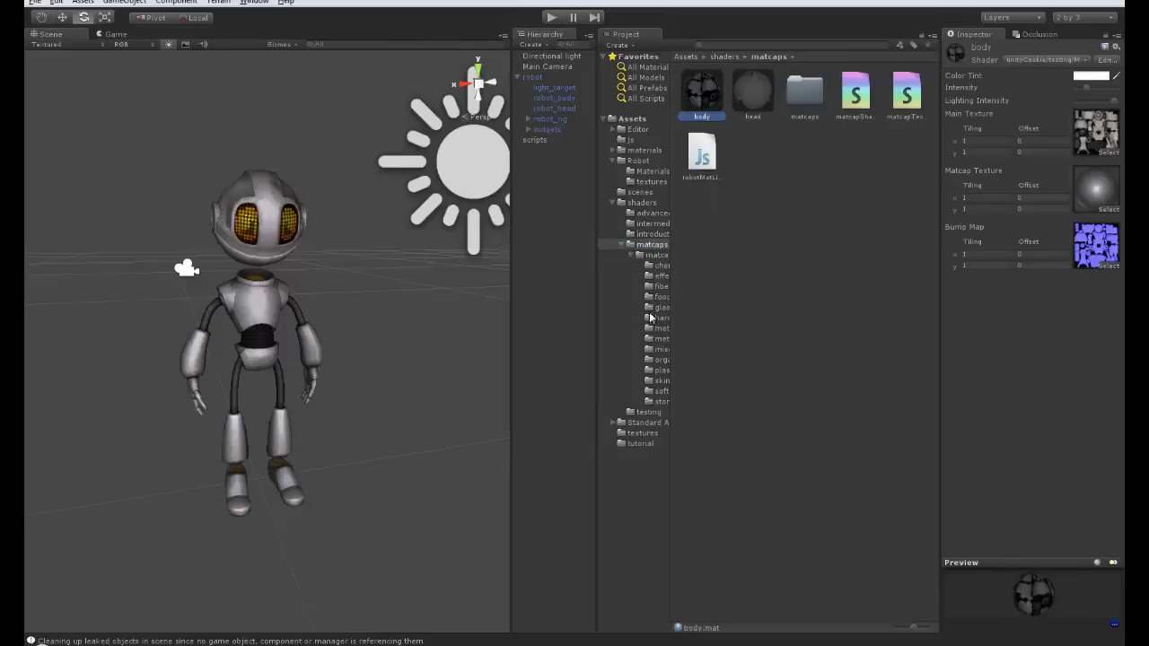
left_click_drag(597, 309, 571, 308)
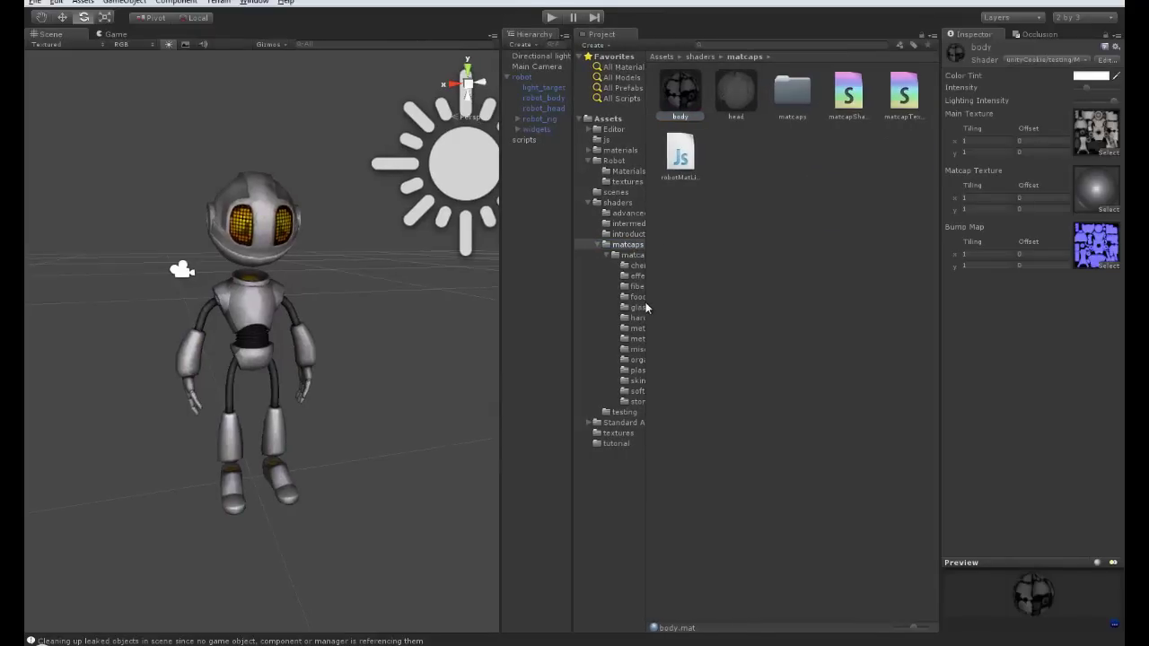
left_click_drag(647, 301, 701, 296)
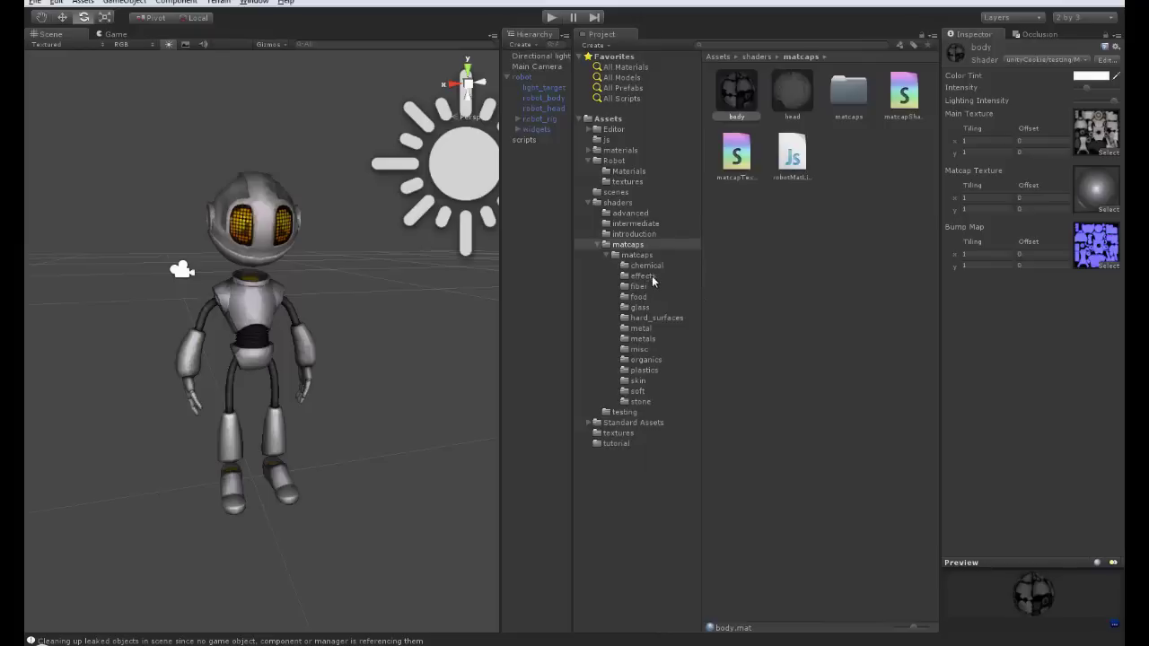
From the metal folder, try the first metal_bron texture as the body's Matcap Texture, and replace it with the golden-brown metal_foun texture.
left_click(652, 328)
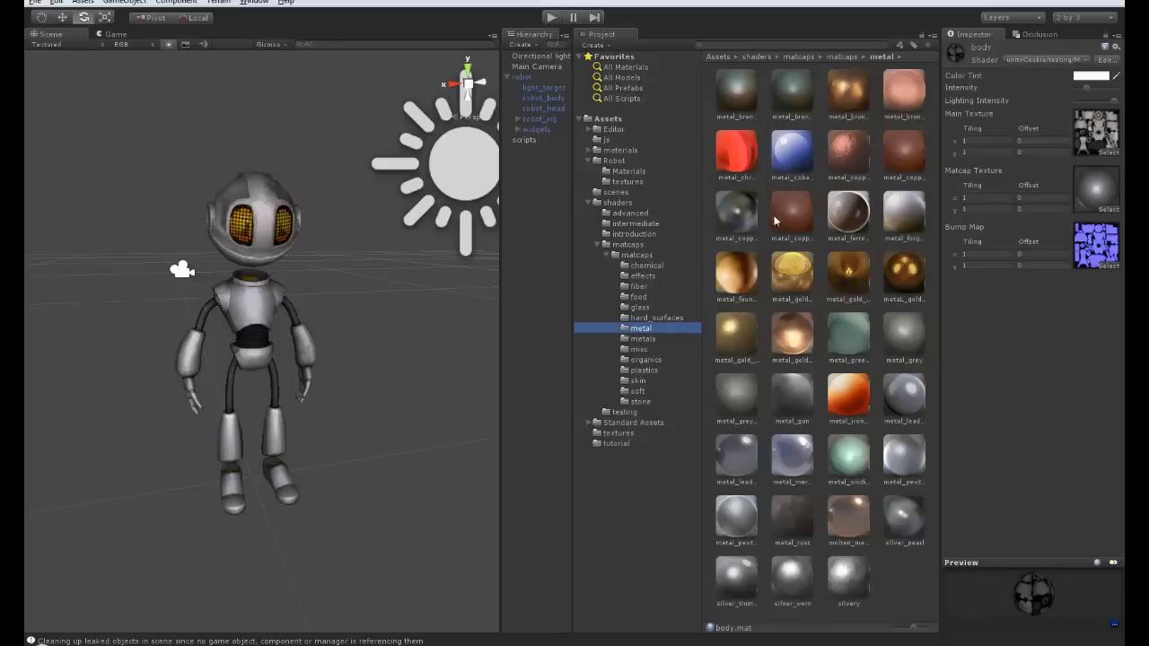
left_click_drag(736, 90, 1092, 205)
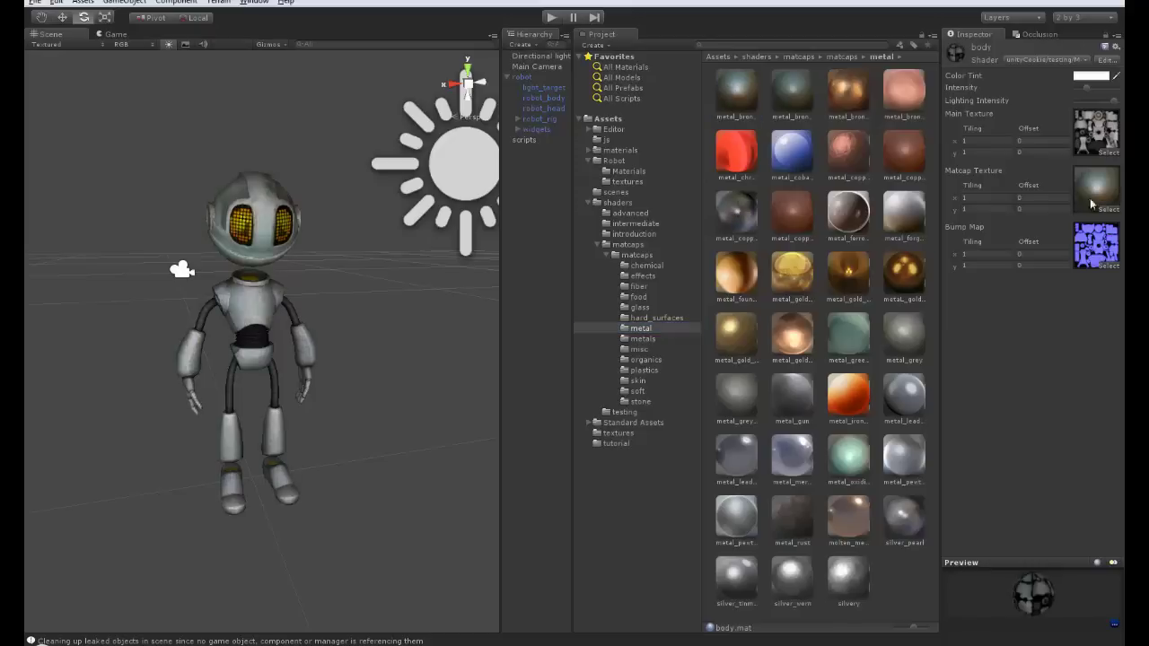
left_click_drag(269, 345, 267, 384, "alt")
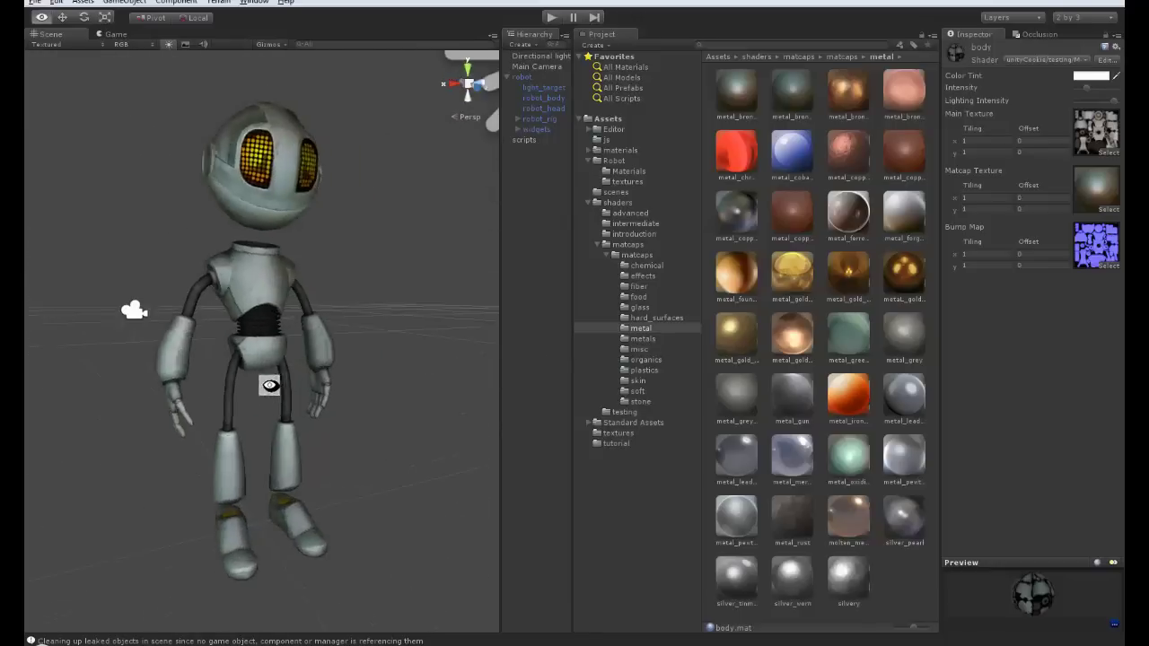
left_click_drag(749, 273, 345, 387)
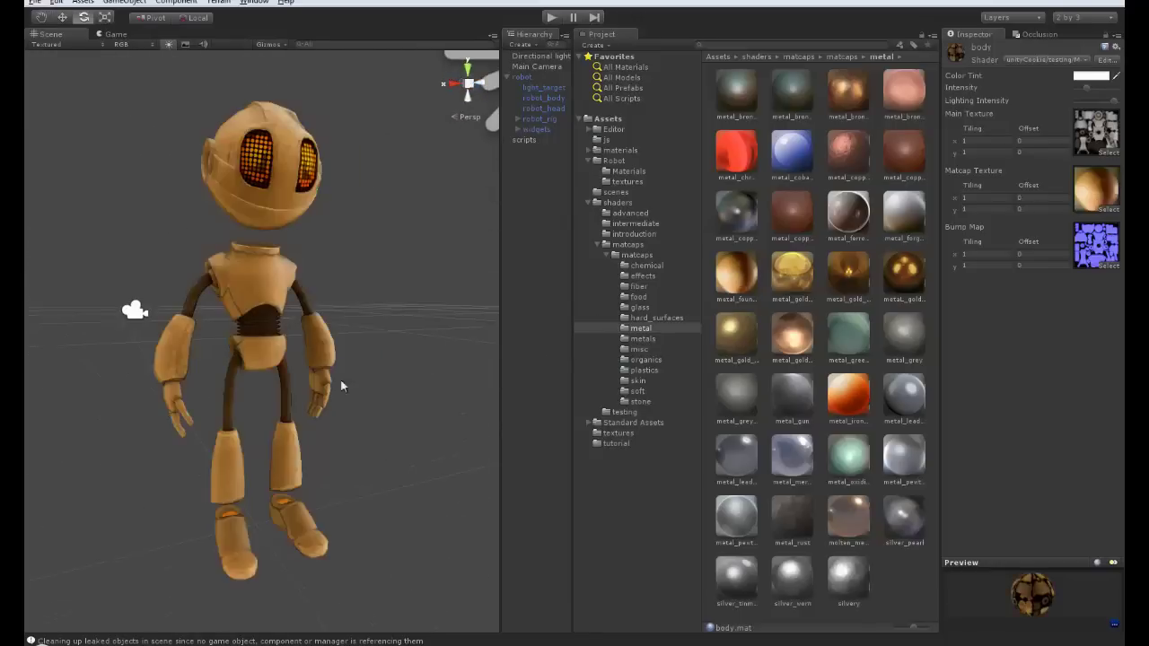
Reselect the body material, try blue_plastic from the hard_surfaces folder as its Matcap Texture, and replace it with a dark grey texture.
left_click(639, 254)
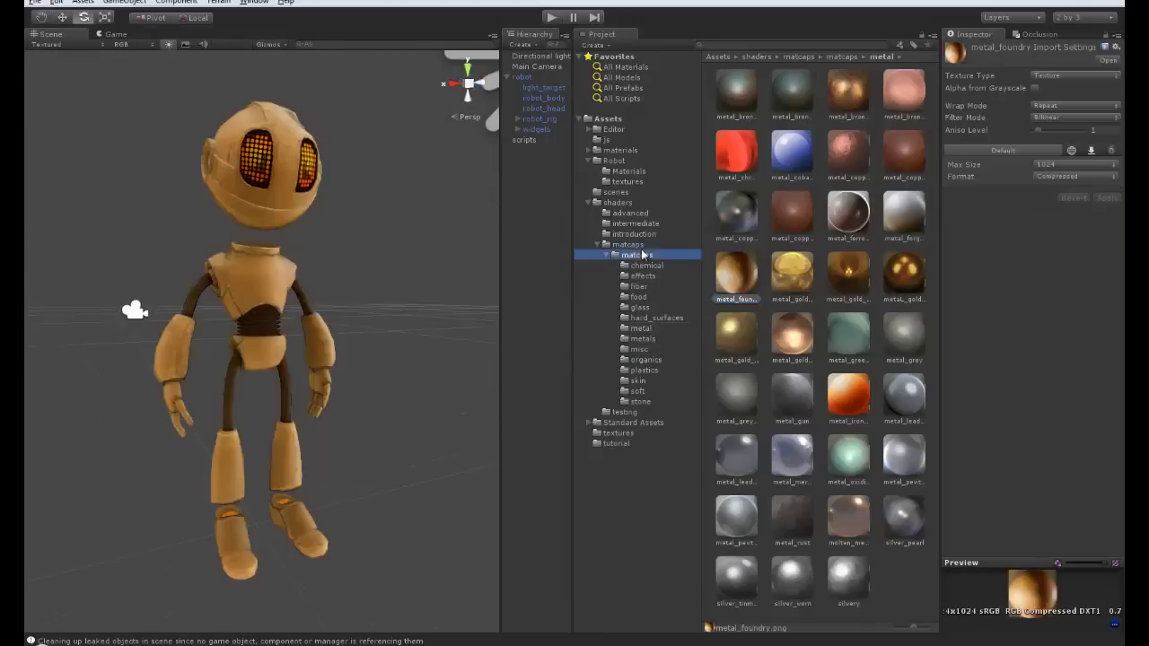
left_click(671, 244)
left_click(750, 99)
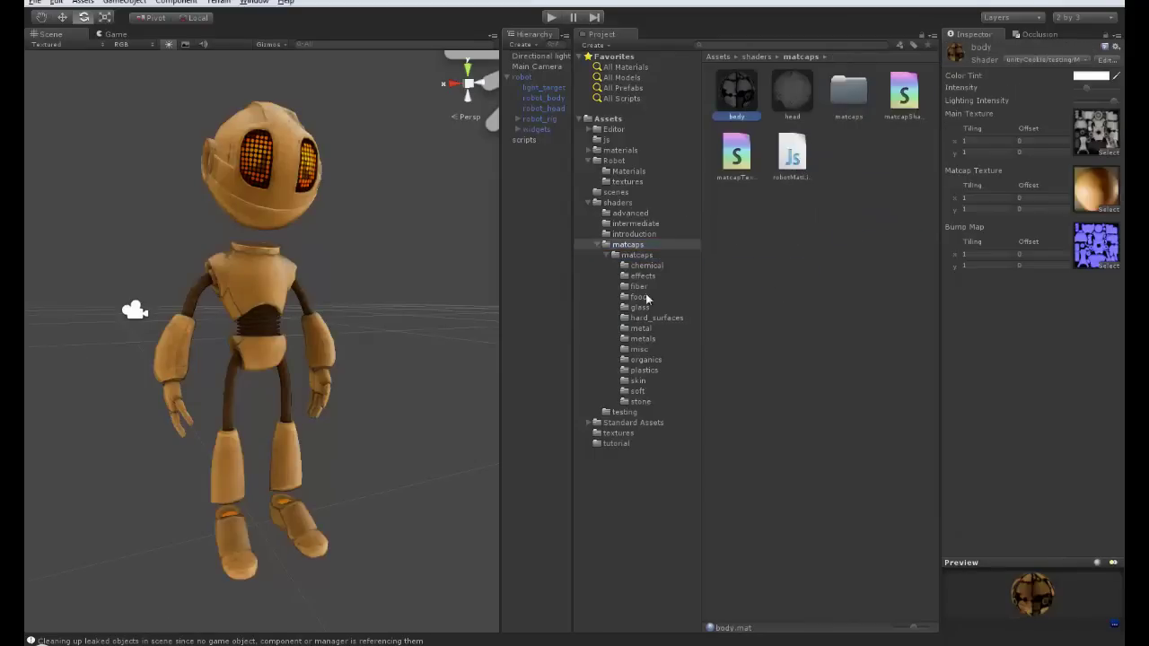
left_click(655, 318)
left_click_drag(735, 90, 1095, 188)
left_click_drag(390, 333, 766, 384, "alt")
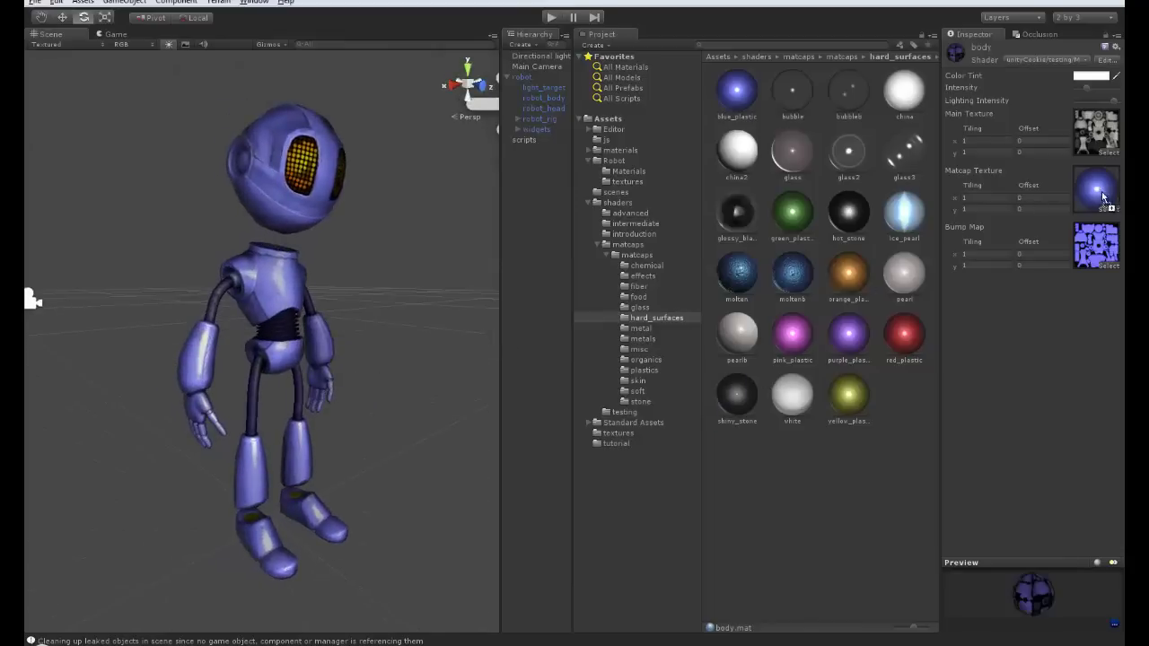
left_click_drag(425, 354, 467, 335, "alt")
From the organics folder, try the white-blue-orange nature_ice texture as the body's Matcap Texture and replace it with muscle_2.
left_click(675, 368)
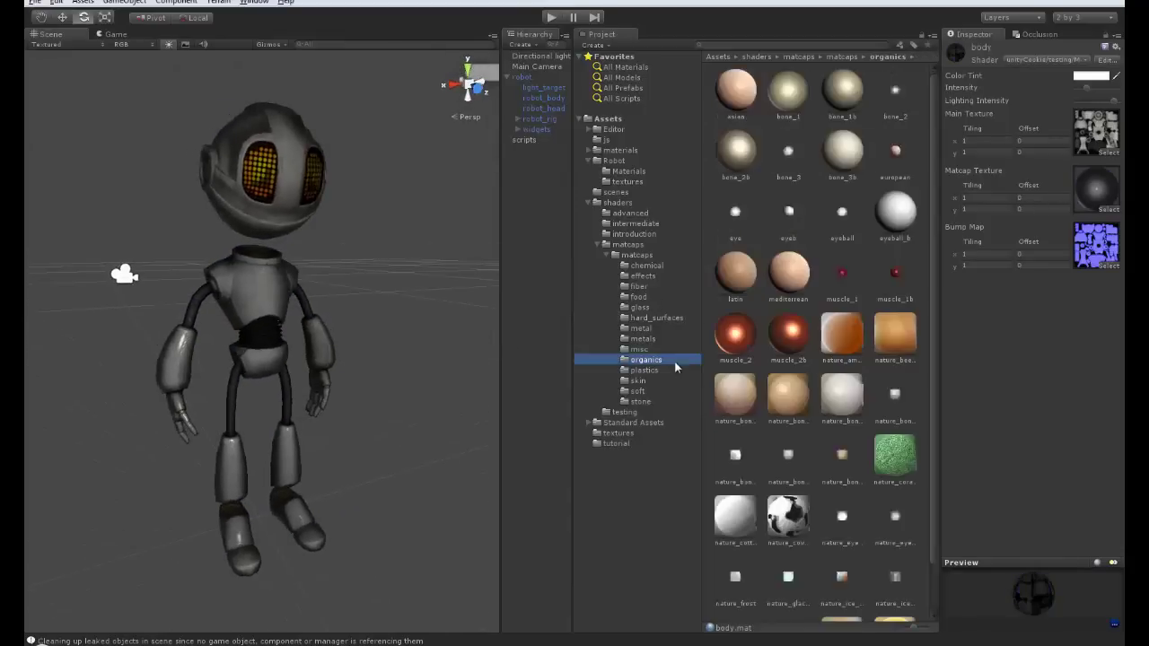
scroll(917, 348, "down", 2)
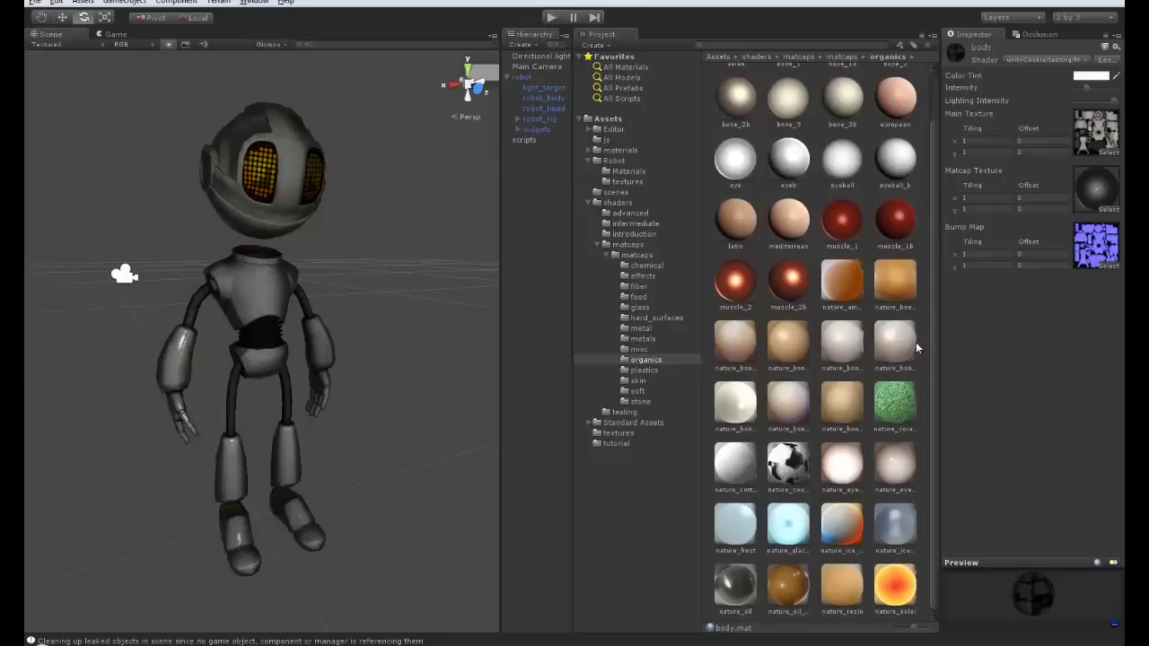
left_click_drag(844, 532, 1100, 204)
left_click_drag(446, 364, 502, 349, "alt")
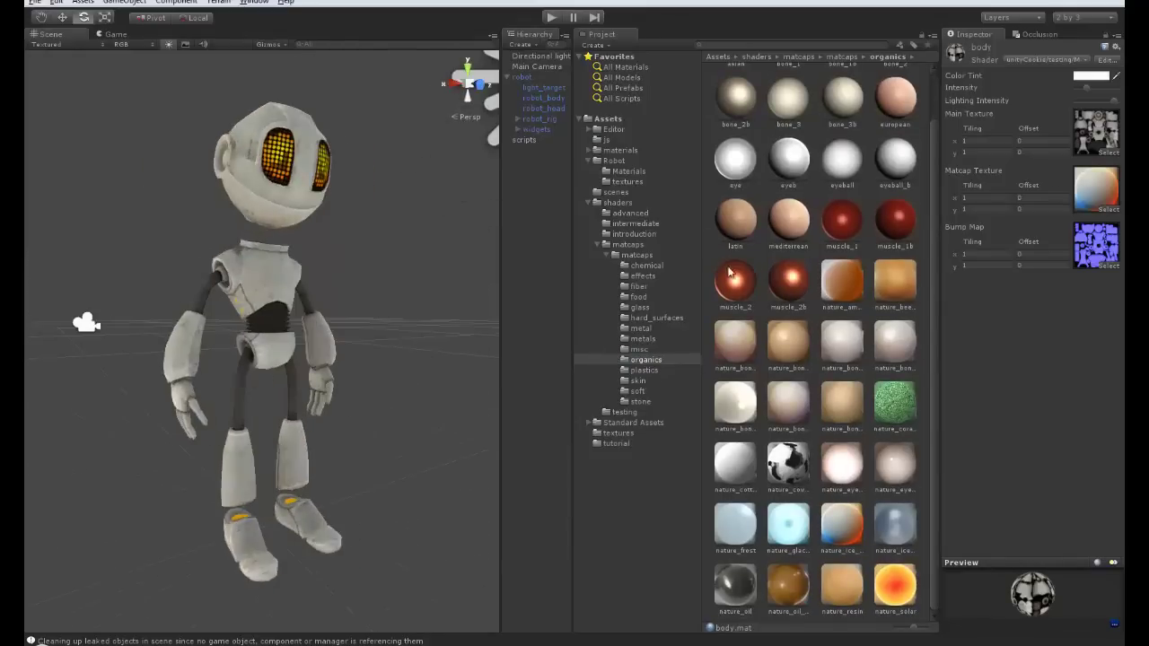
left_click_drag(1095, 194, 1096, 194)
Assign rubber_pink from the plastics folder as the body's Matcap Texture, raise the material's Intensity, and check the robot from several sides.
left_click(674, 371)
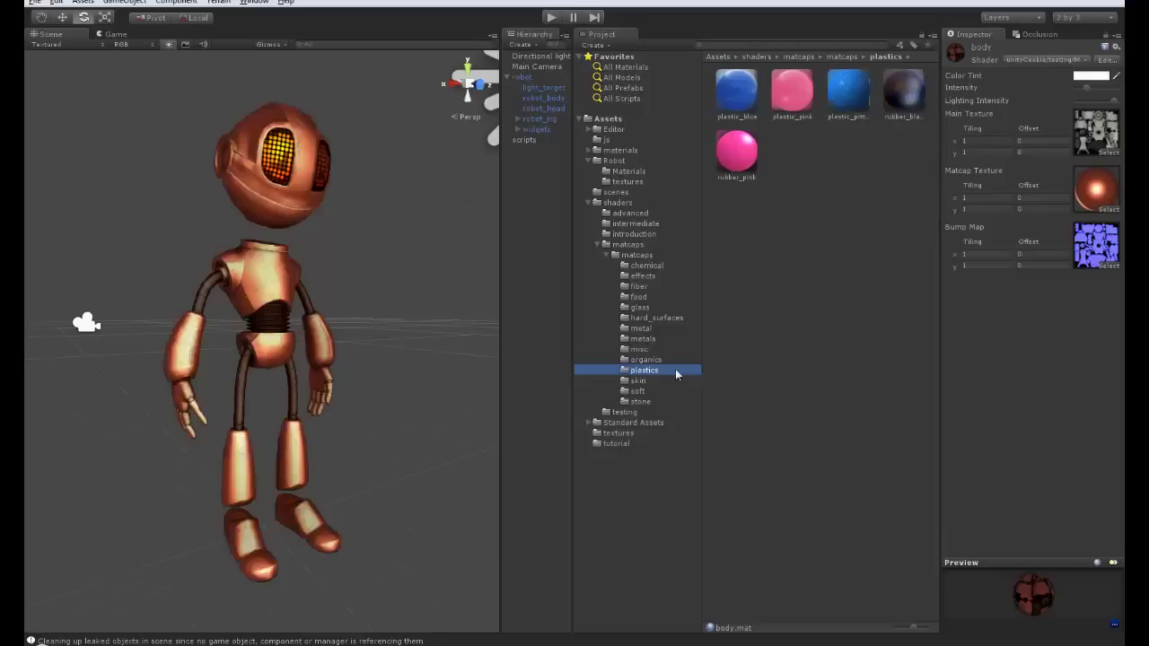
left_click_drag(736, 153, 1095, 200)
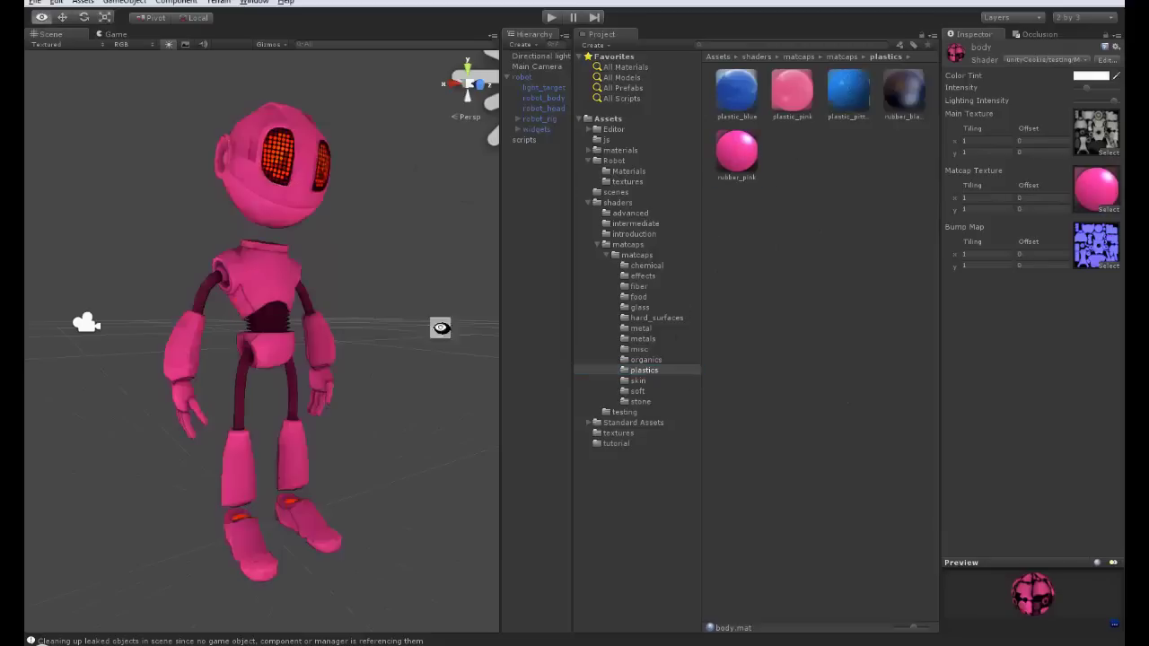
left_click_drag(436, 326, 274, 389, "alt")
left_click_drag(1086, 91, 1095, 90)
left_click_drag(210, 403, 604, 388, "alt")
left_click_drag(266, 345, 296, 413, "alt")
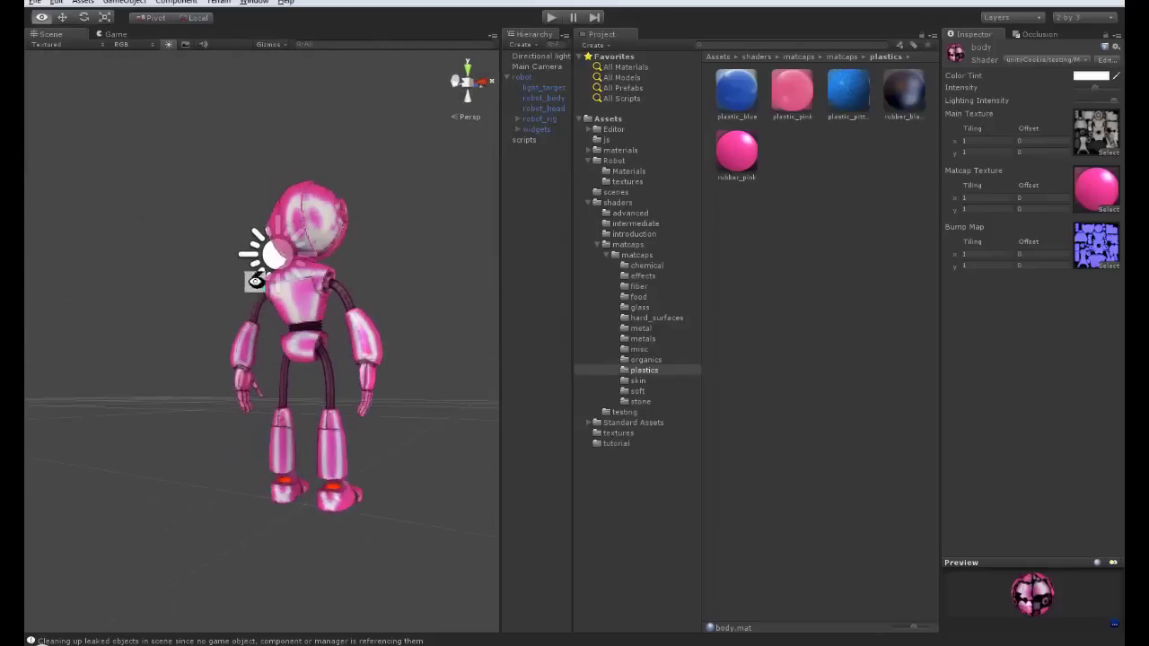
right_click_drag(296, 413, 259, 456, "alt")
left_click_drag(259, 457, 238, 406, "alt")
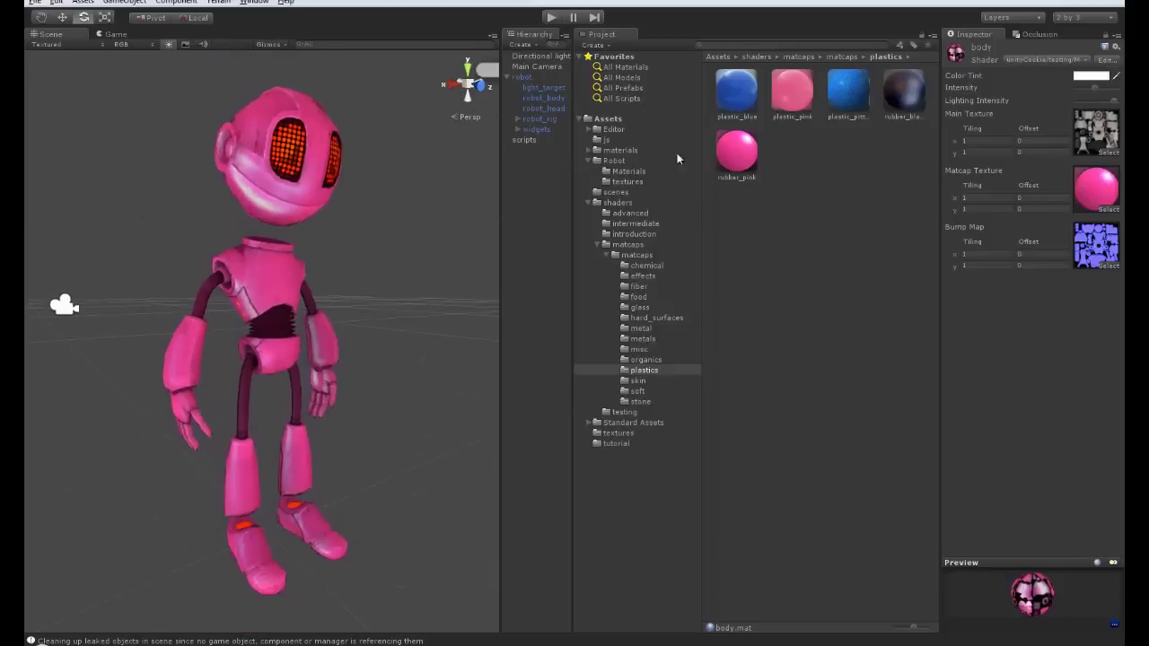
Try the orange chemical texture as the body's Matcap Texture and replace it with cartoon from the effects folder.
left_click(650, 266)
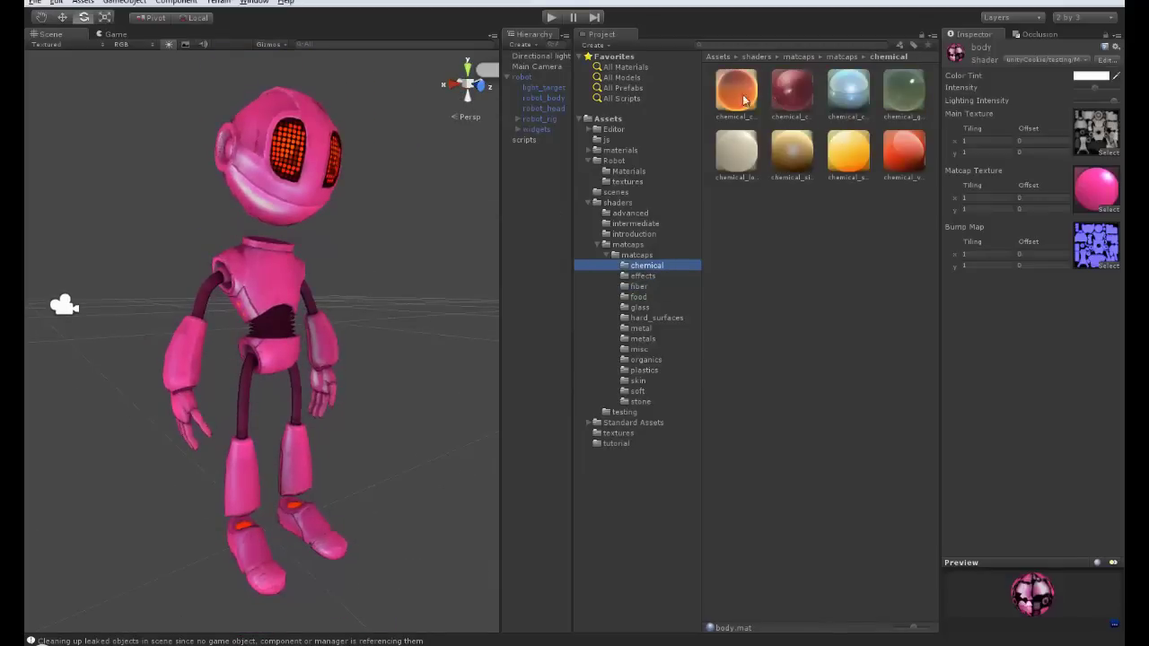
left_click_drag(743, 100, 1096, 188)
left_click(641, 276)
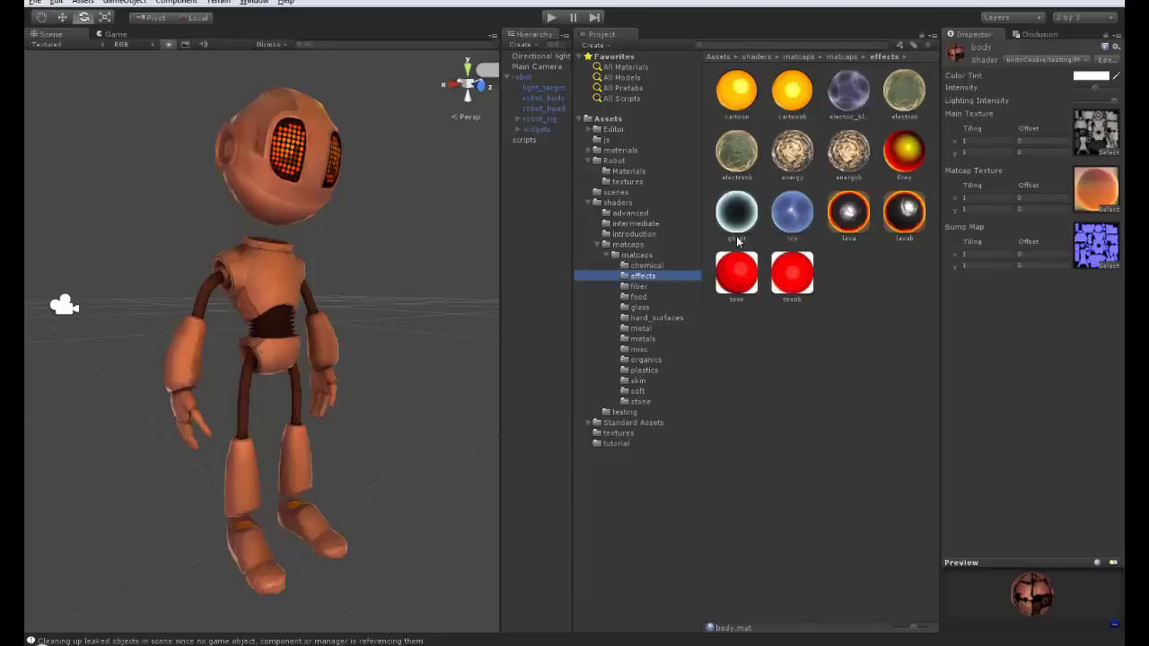
left_click_drag(725, 94, 1096, 189)
Lower the body material's Intensity and check the cartoon shading on the robot from several sides.
left_click_drag(379, 336, 489, 297, "alt")
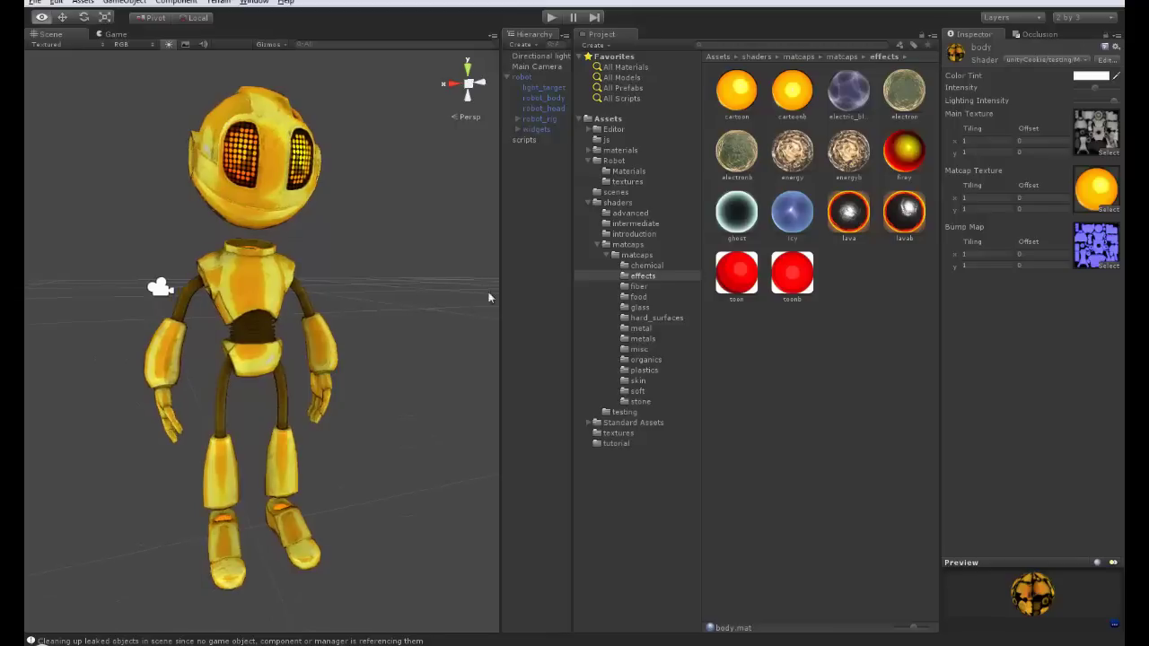
mouse_move(1095, 93)
left_mouse_down()
mouse_move(1084, 93)
mouse_move(1096, 94)
left_mouse_up()
mouse_move(250, 362)
left_mouse_down("alt")
mouse_move(548, 371)
mouse_move(233, 377)
left_mouse_up("alt")
right_click_drag(234, 377, 184, 335, "alt")
left_click_drag(184, 335, 218, 389, "alt")
right_click_drag(218, 389, 190, 372, "alt")
left_click_drag(190, 373, 370, 277, "alt")
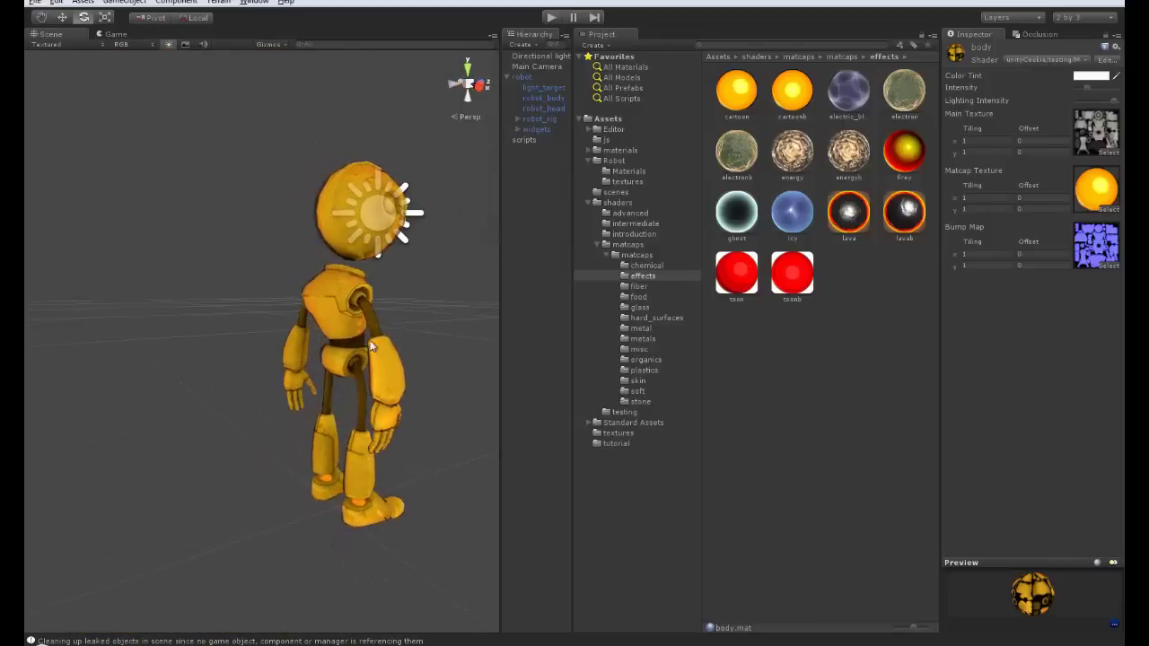
Replace the body's Matcap Texture with a red toon texture from the effects folder and check the robot.
mouse_move(370, 345)
left_mouse_down("alt")
mouse_move(454, 347)
mouse_move(185, 333)
mouse_move(238, 360)
mouse_move(177, 290)
mouse_move(305, 350)
mouse_move(374, 349)
left_mouse_up("alt")
scroll(177, 290, "down", 3)
middle_click_drag(303, 350, 339, 325)
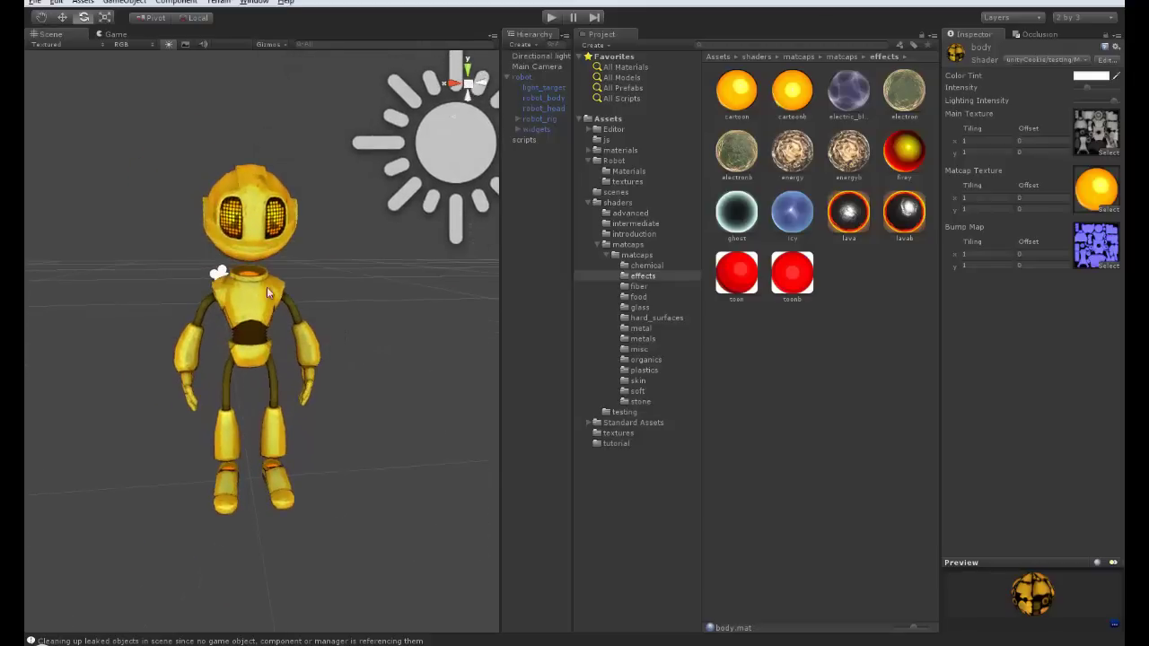
left_click_drag(348, 328, 333, 351, "alt")
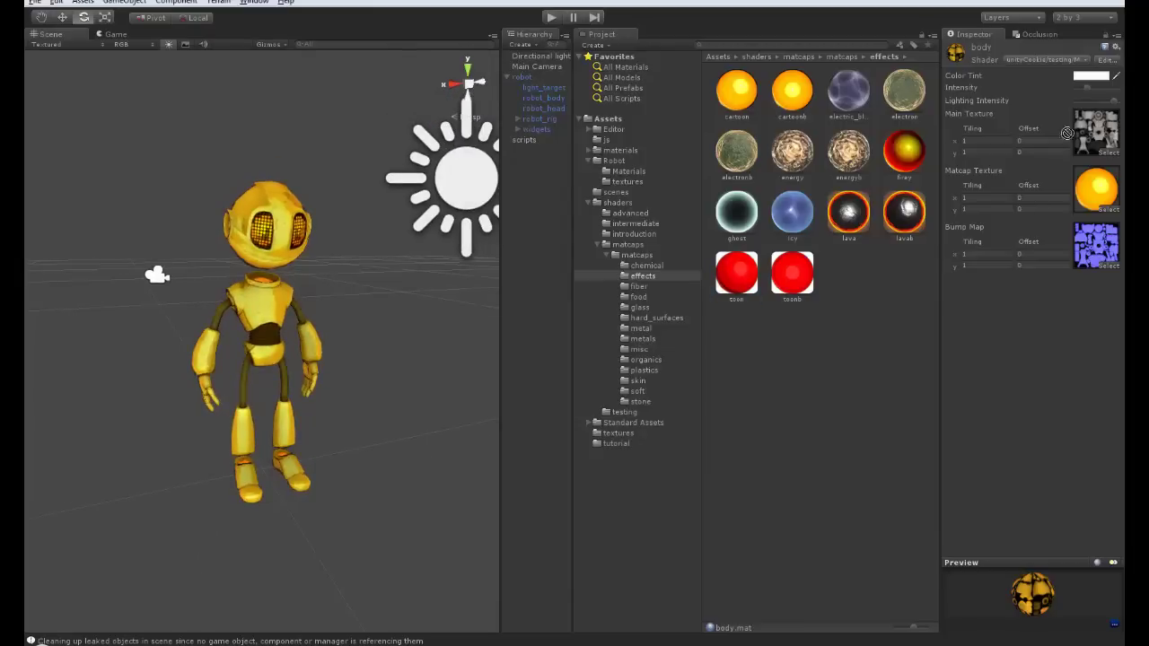
left_click_drag(1087, 192, 1089, 191)
left_click_drag(289, 423, 345, 388, "alt")
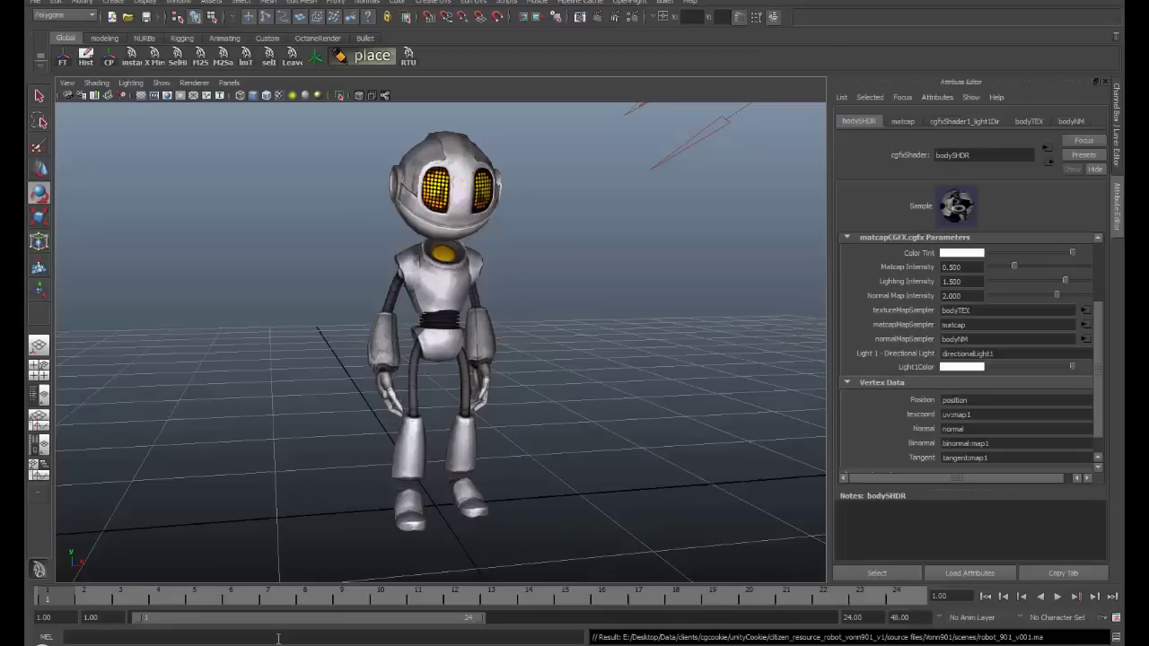
Switch to Maya and set the bodySHDR shader's Matcap Intensity to 0.568 and Lighting Intensity to 1.394.
left_click_drag(565, 310, 538, 339, "alt")
mouse_move(1065, 281)
left_mouse_down()
mouse_move(1051, 257)
mouse_move(1005, 270)
left_mouse_up()
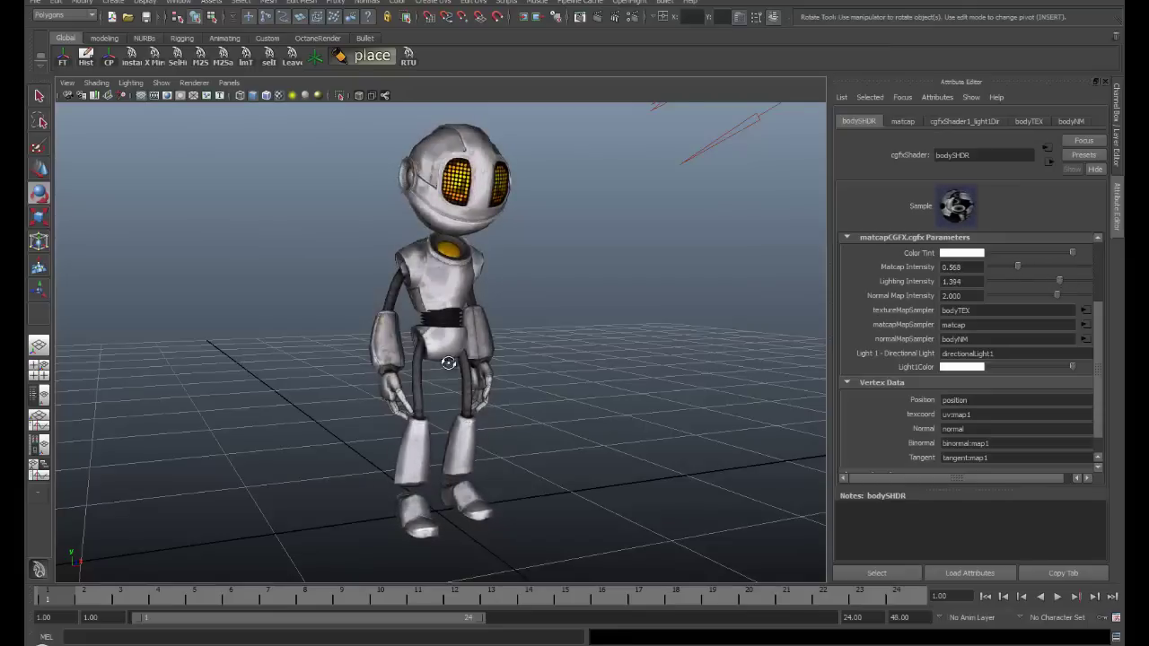
left_click_drag(449, 363, 388, 388, "alt")
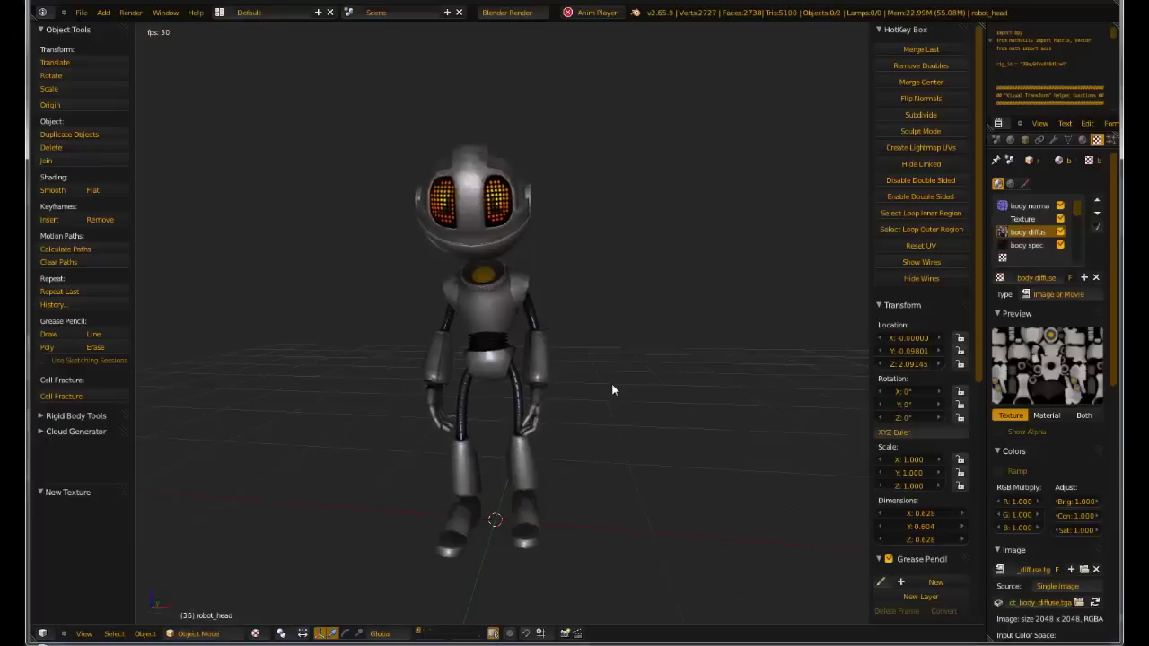
Switch to Blender and examine the robot's body material and its diffuse texture's image and mapping settings.
left_click(1083, 140)
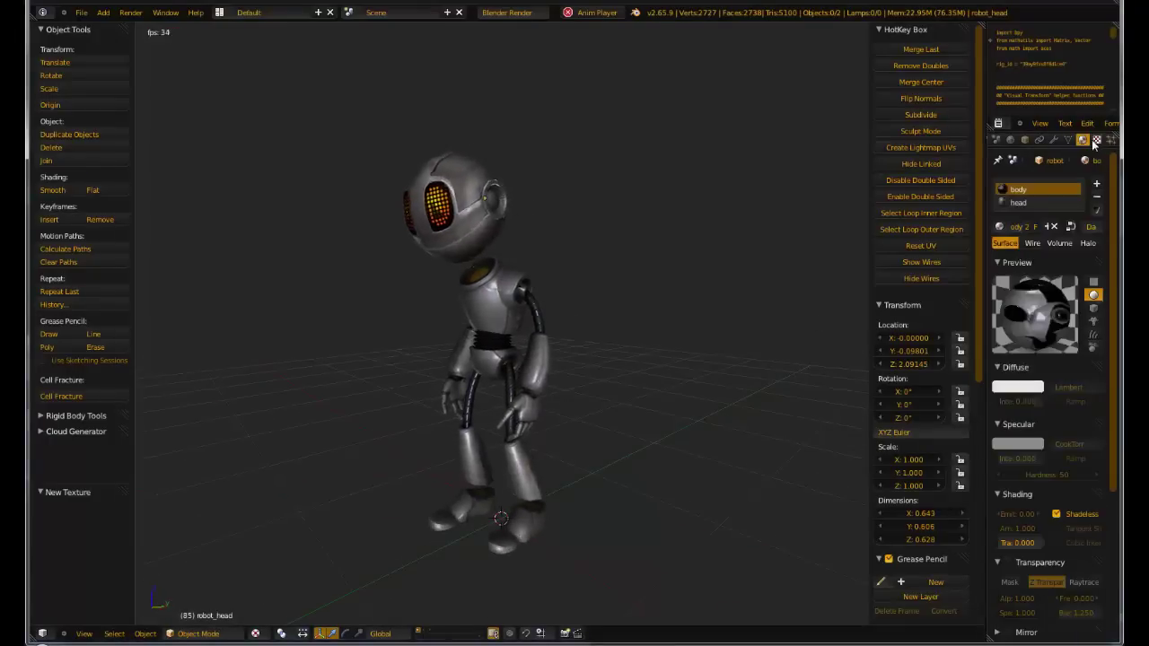
left_click(1095, 140)
scroll(1065, 499, "down", 10)
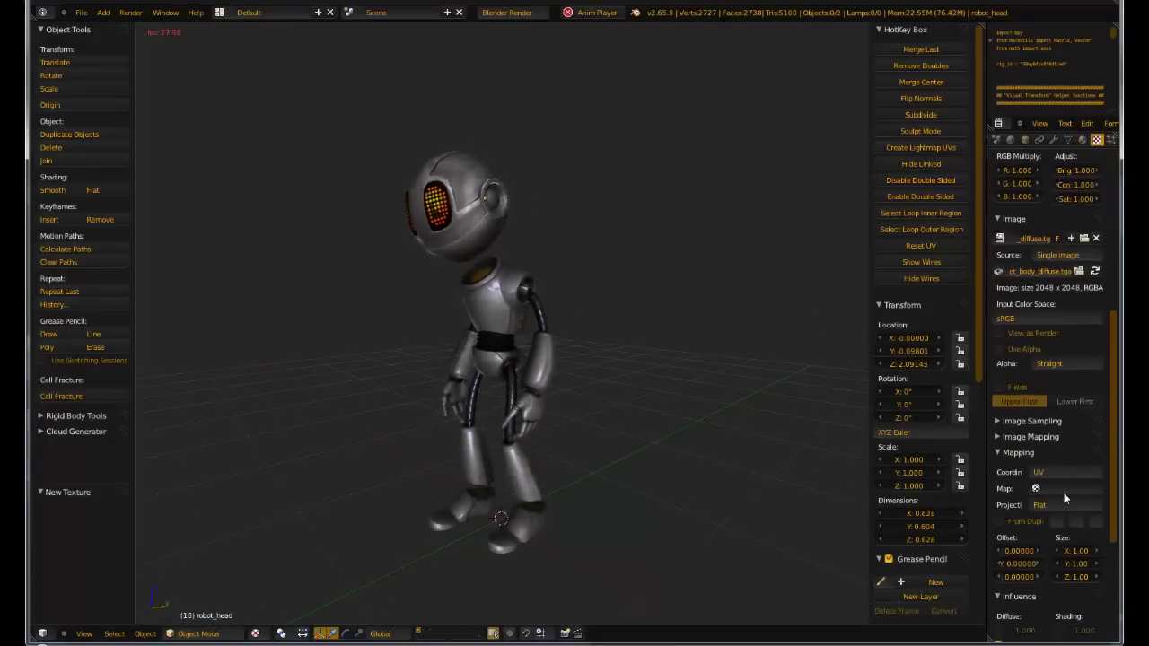
scroll(1033, 271, "up", 7)
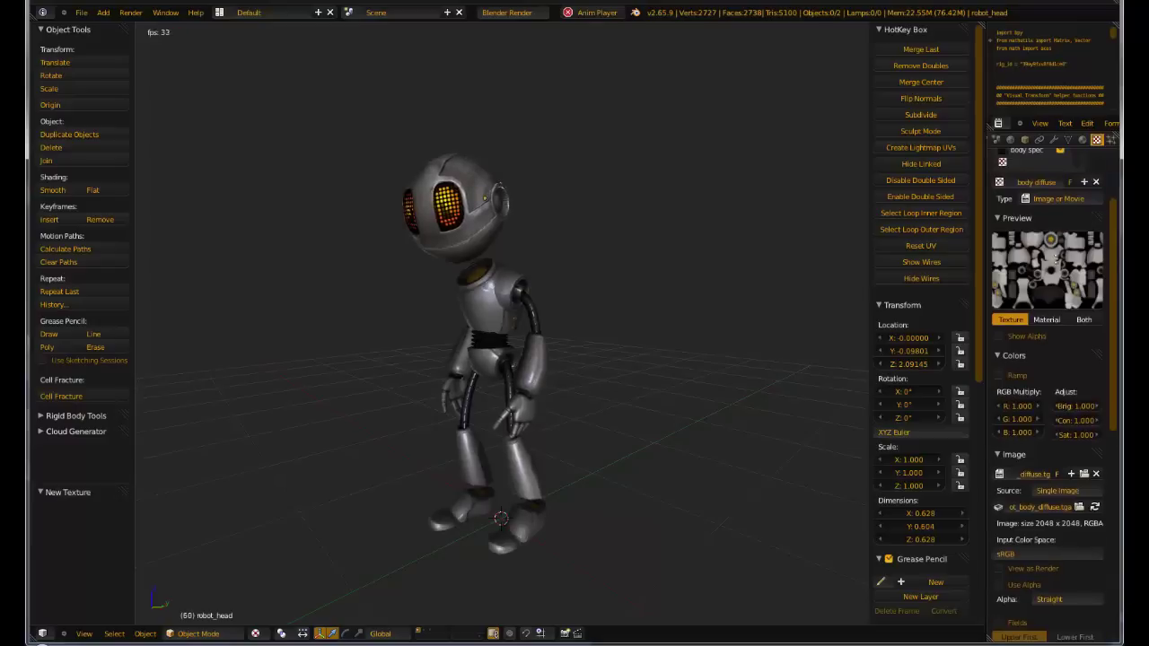
scroll(1054, 257, "up", 4)
Examine the image, mapping and influence settings of the basic.tif matcap texture on the body material.
left_click(1029, 218)
scroll(1051, 474, "down", 10)
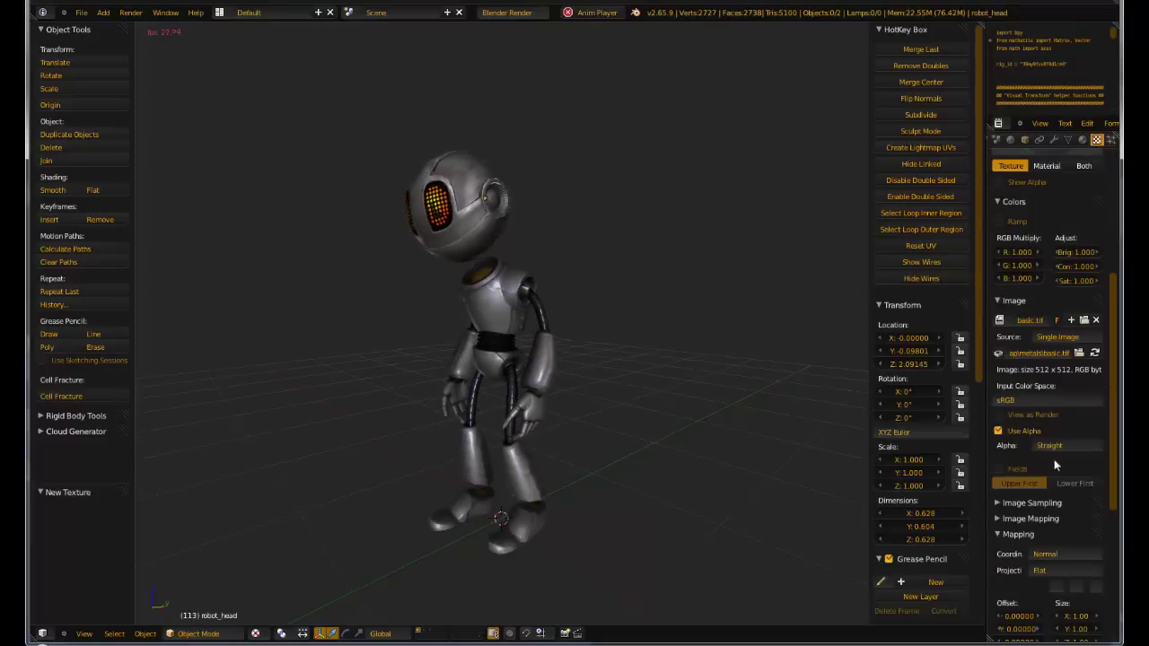
scroll(1056, 465, "down", 4)
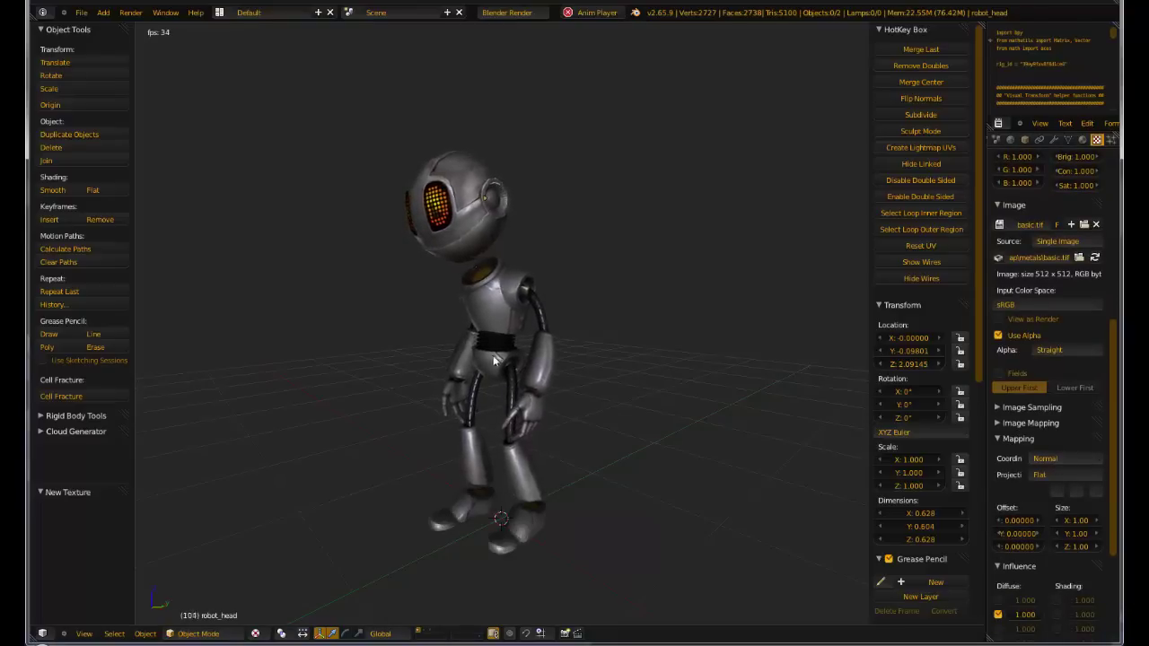
mouse_move(567, 355)
middle_mouse_down()
mouse_move(659, 351)
mouse_move(566, 353)
middle_mouse_up()
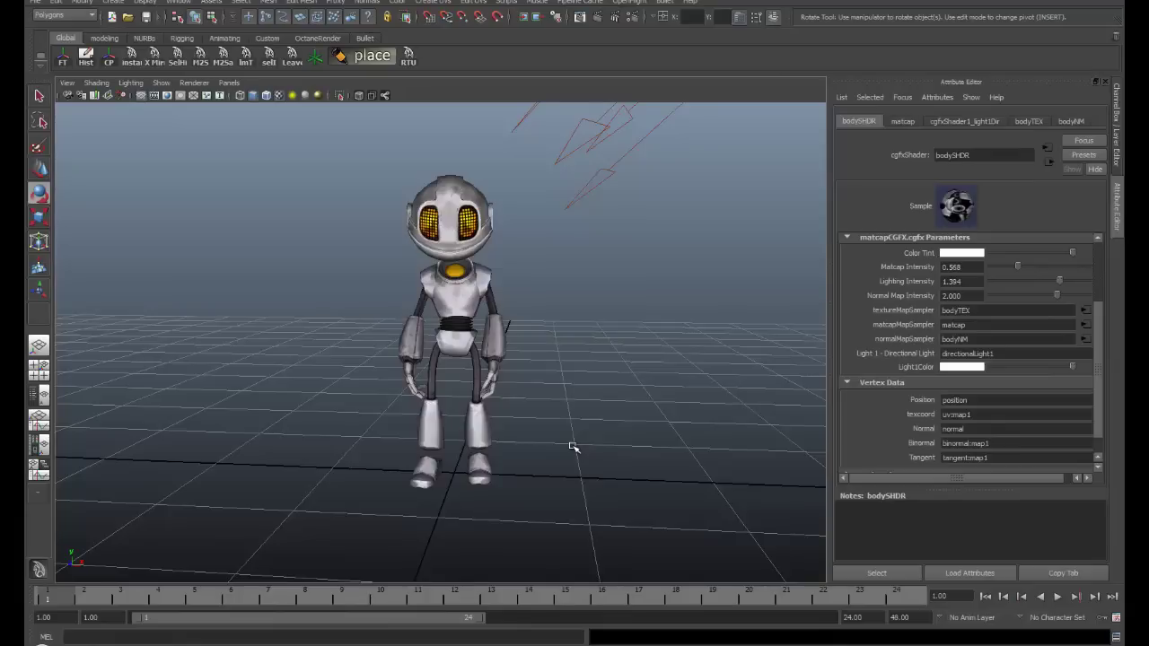
Switch back to Maya, check the cgfxShader.mll entry in the Plug-in Manager, and close the manager.
left_click_drag(584, 349, 668, 348, "alt")
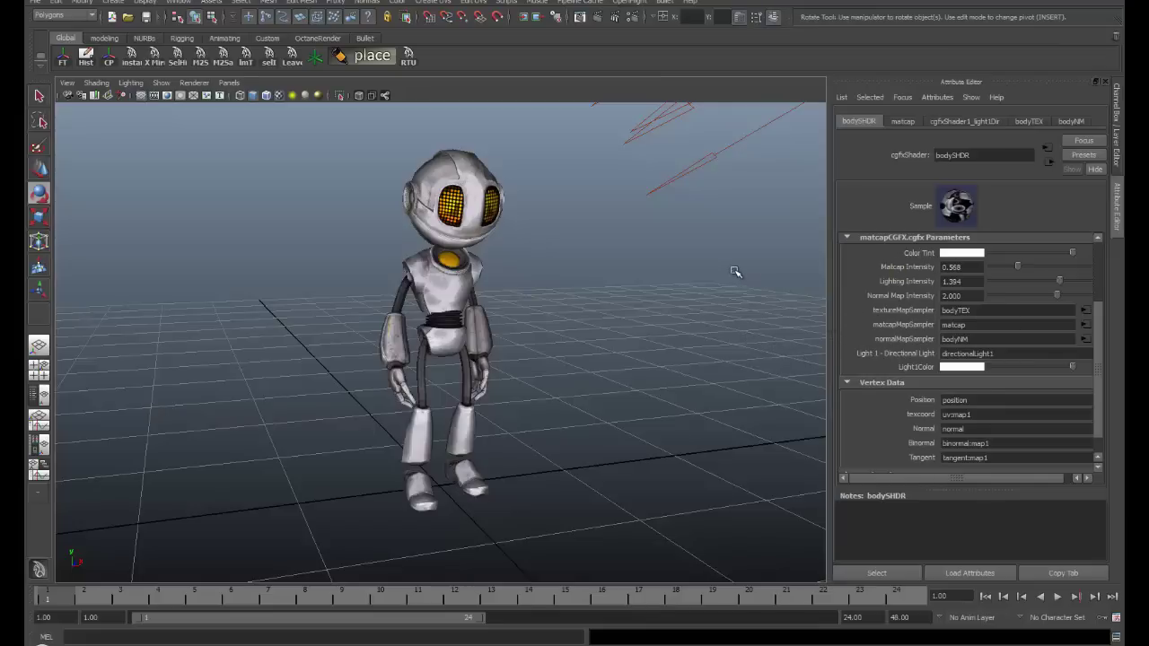
left_click(177, 2)
mouse_move(231, 70)
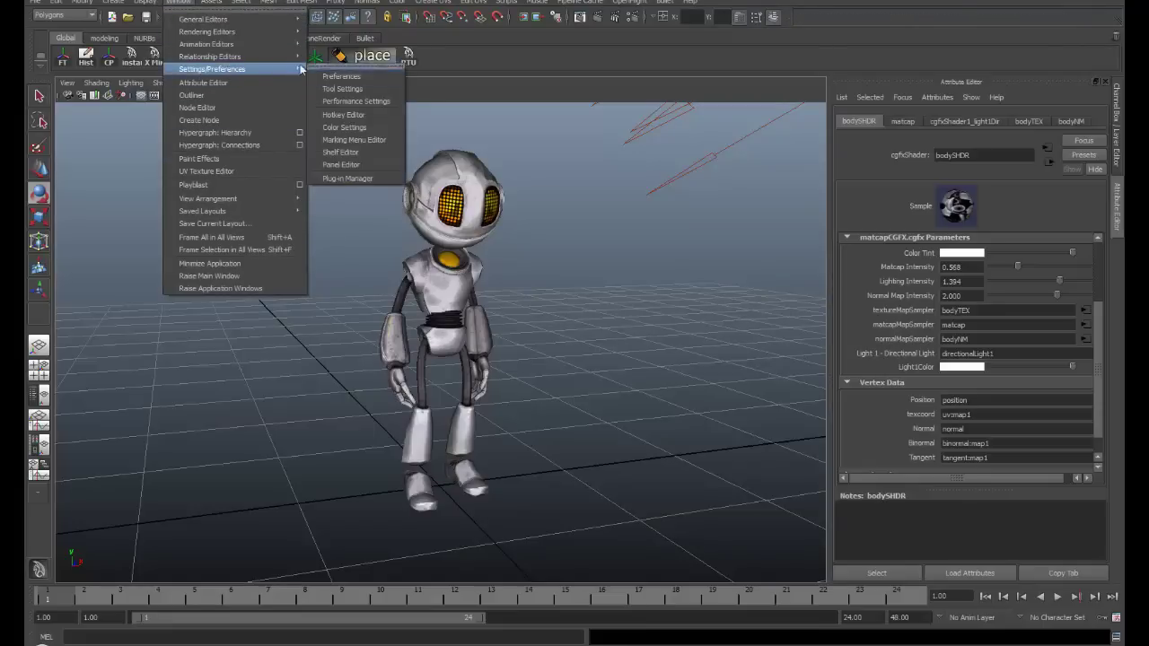
left_click(360, 178)
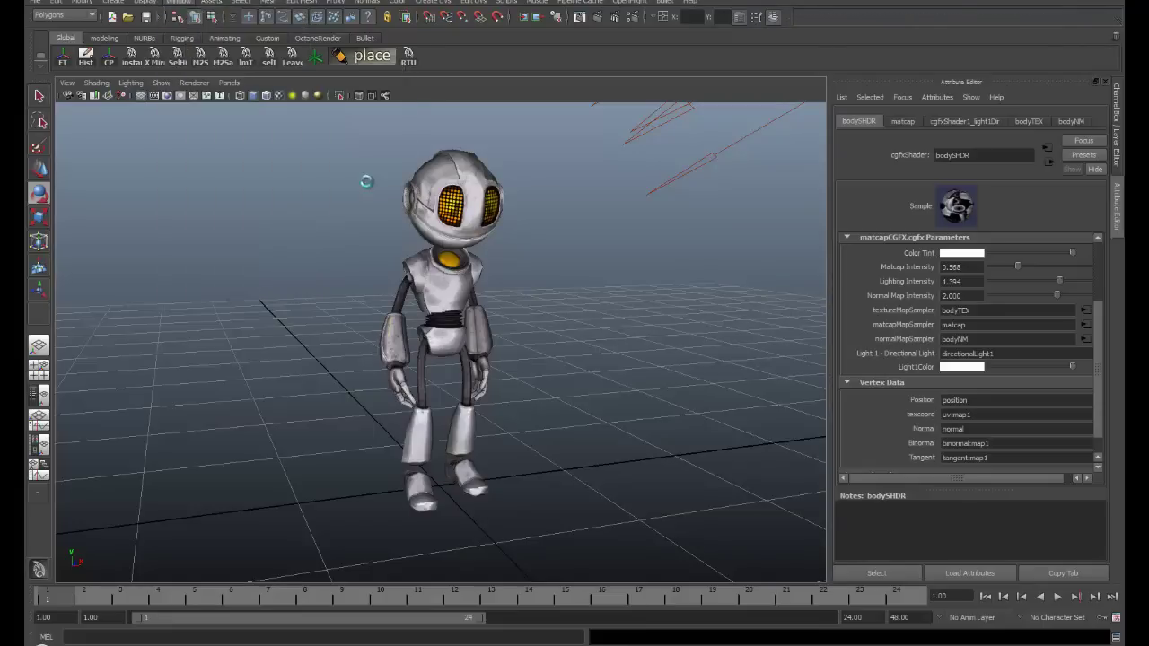
mouse_move(681, 269)
left_mouse_down()
mouse_move(688, 377)
mouse_move(690, 336)
mouse_move(697, 372)
mouse_move(702, 348)
mouse_move(678, 284)
left_mouse_up()
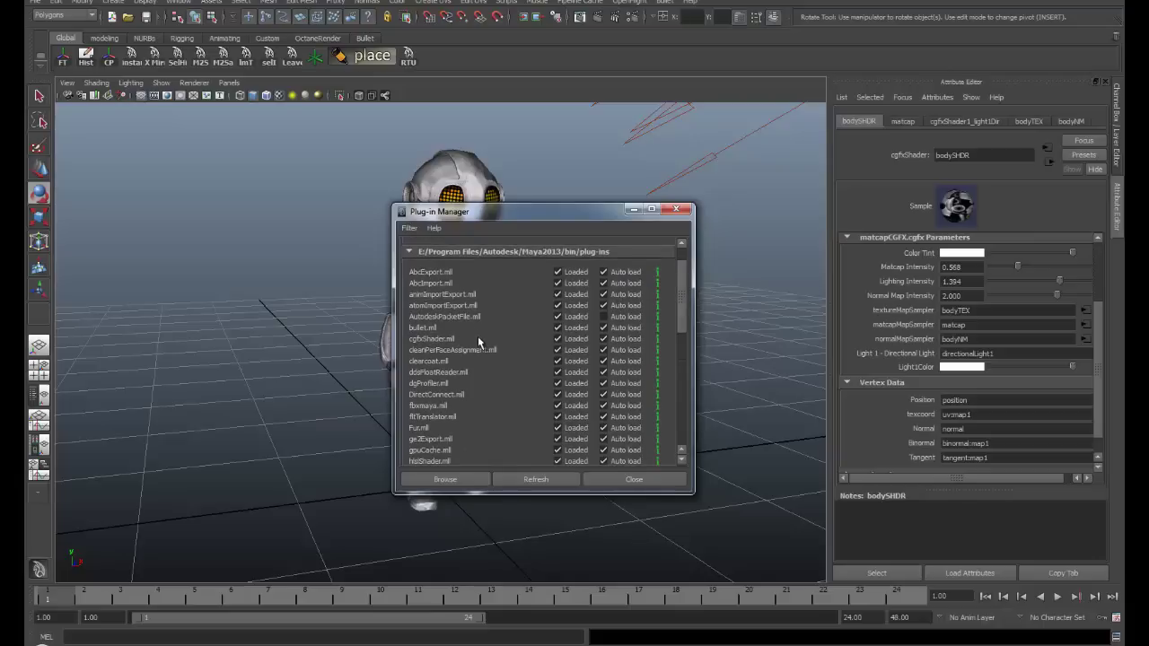
left_click(677, 211)
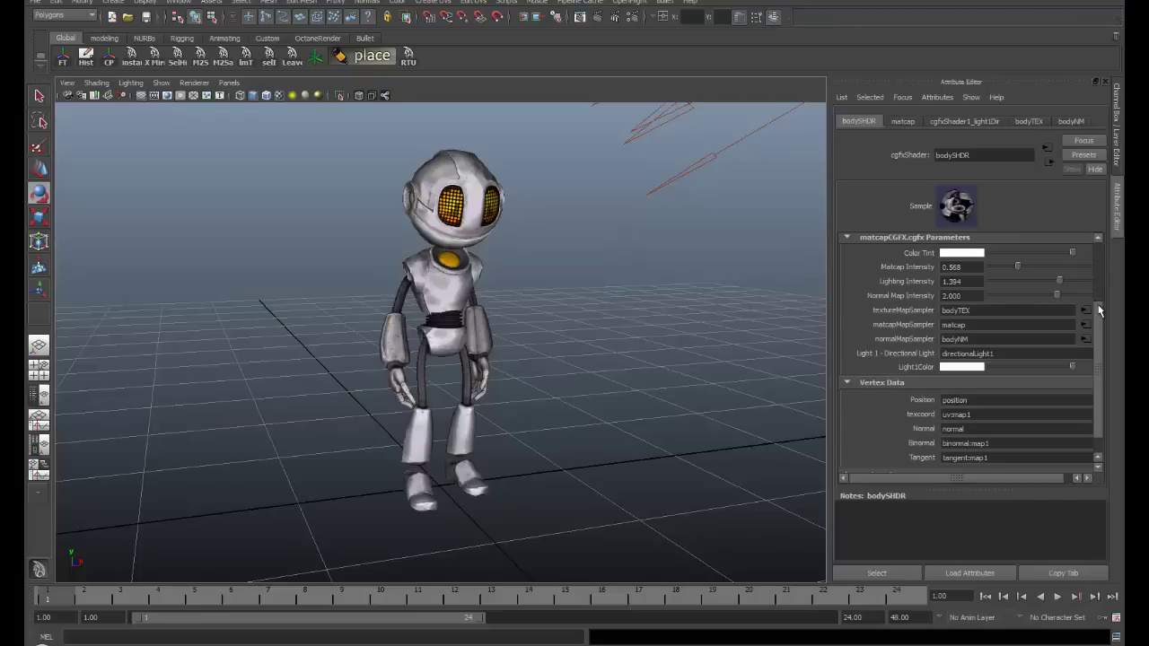
Load blueb.tif from the metals folder as the image of the matcap file node feeding the body shader's matcapMapSampler.
left_click_drag(1099, 309, 1098, 300)
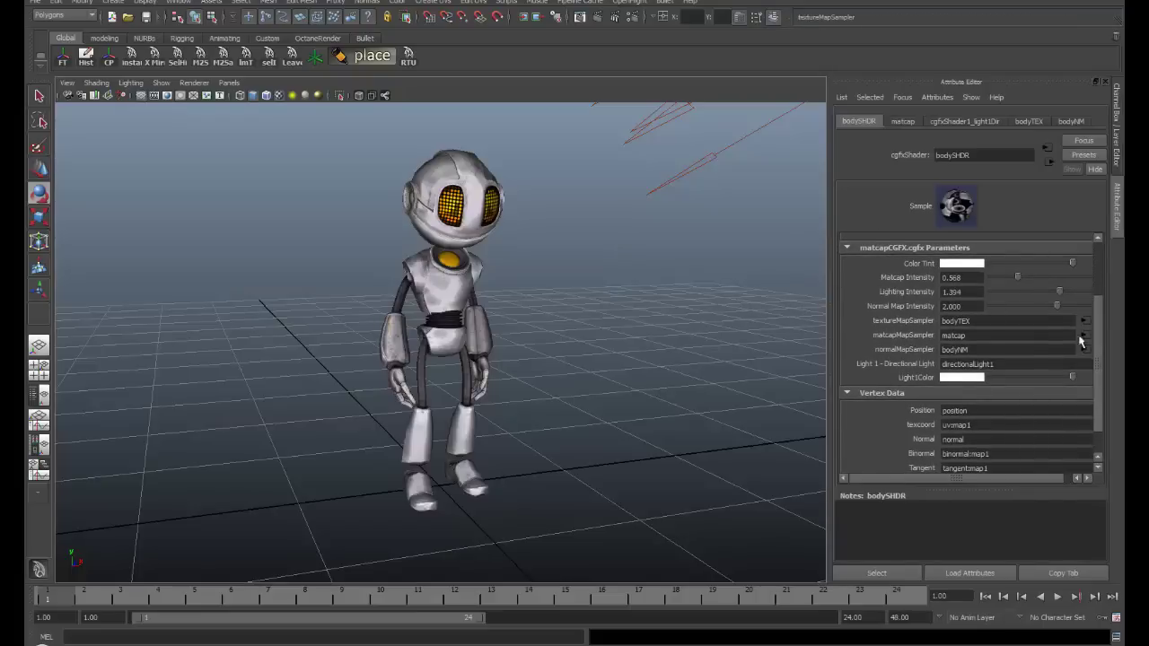
left_click(1083, 336)
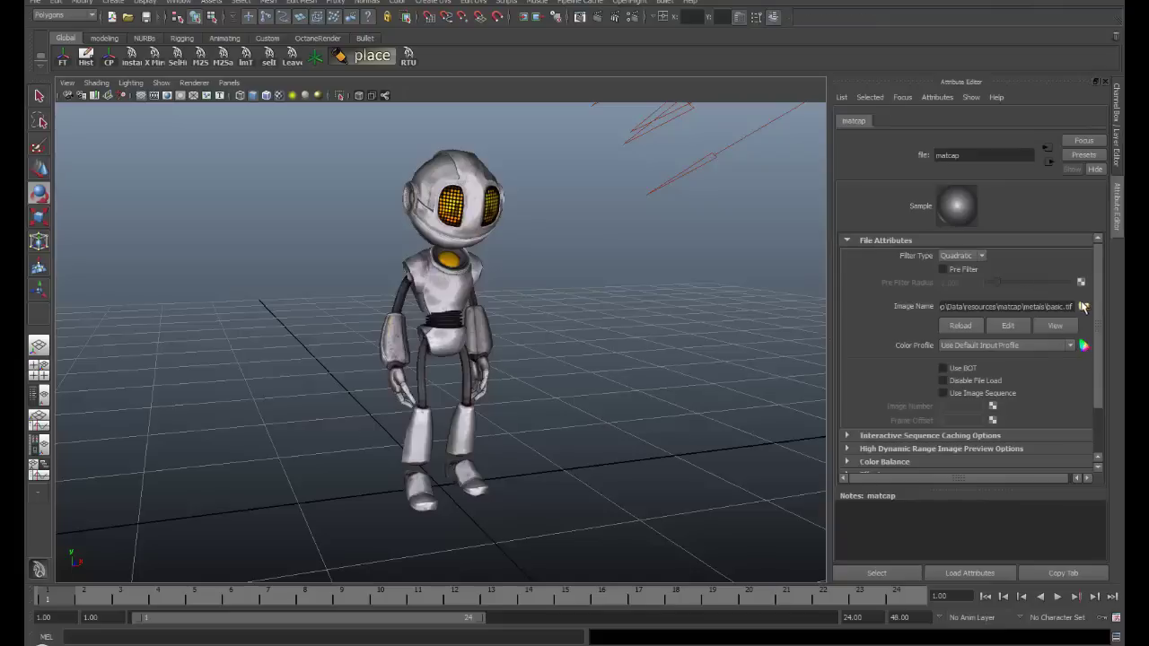
left_click(1084, 306)
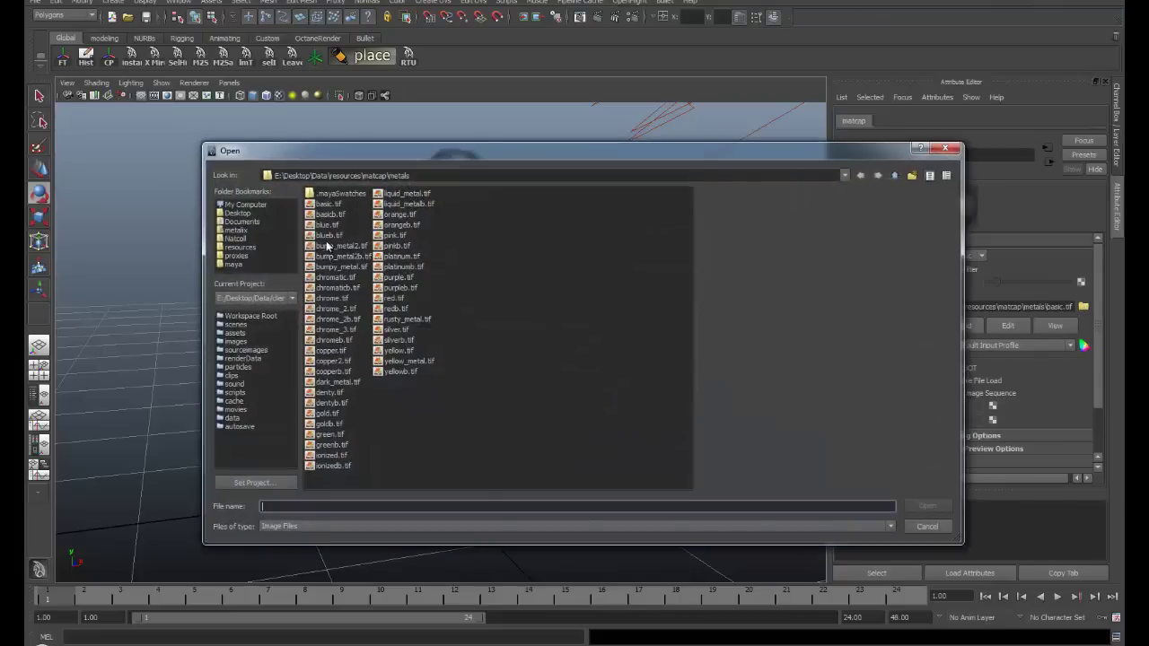
left_click(337, 246)
left_click(344, 236)
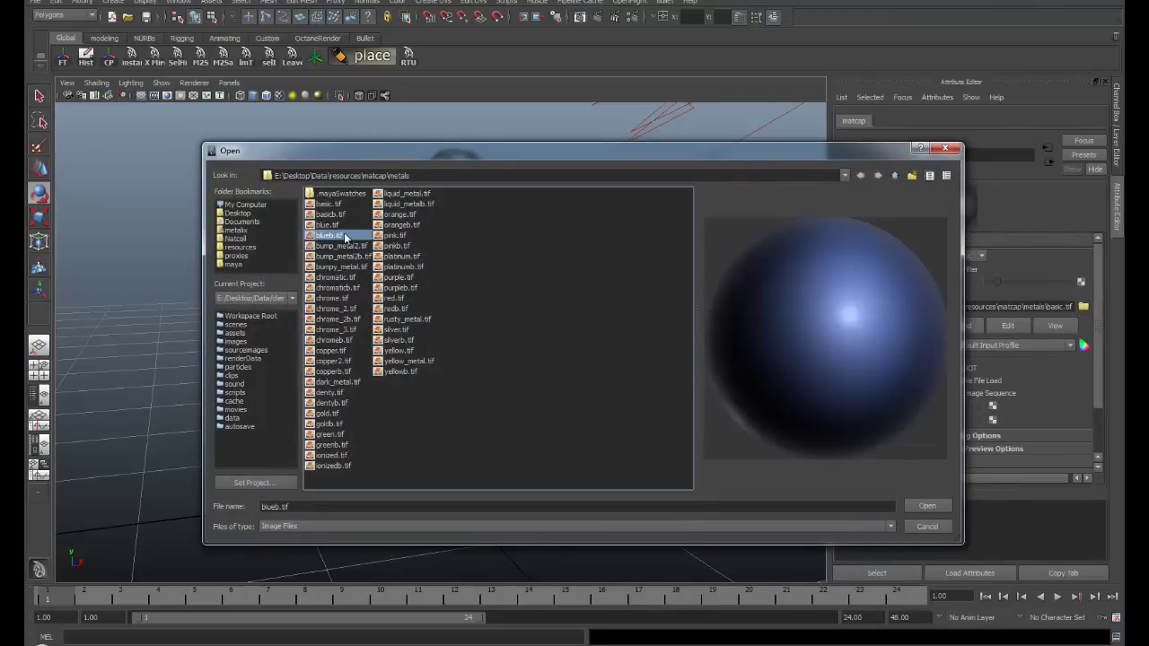
left_click(927, 505)
Rotate the directional light and inspect the shading on the robot from several angles.
left_click_drag(592, 366, 588, 195, "alt")
left_click(588, 195)
left_click_drag(684, 158, 632, 173)
left_click_drag(741, 145, 667, 154)
left_click_drag(592, 323, 440, 330, "alt")
right_click_drag(377, 330, 439, 314, "alt")
left_click_drag(439, 314, 530, 301, "alt")
right_click_drag(530, 300, 449, 316, "alt")
left_click_drag(449, 316, 362, 494, "alt")
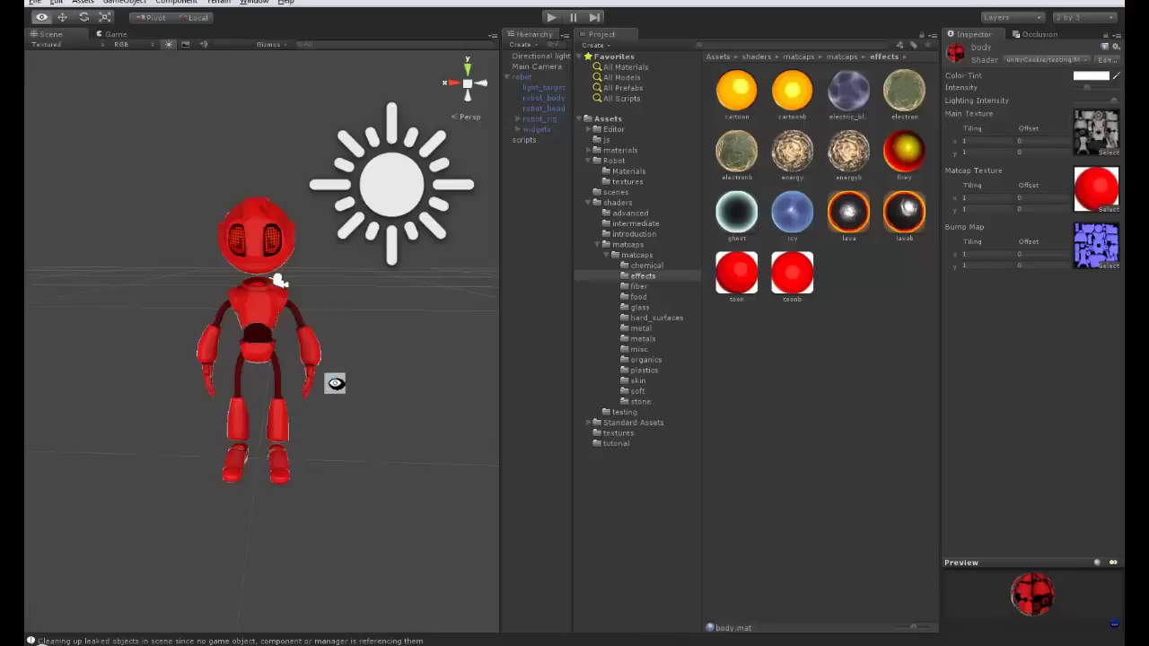
Switch to Unity and assign the ghost texture from the effects folder as the body's Matcap Texture.
left_click_drag(333, 380, 425, 379, "alt")
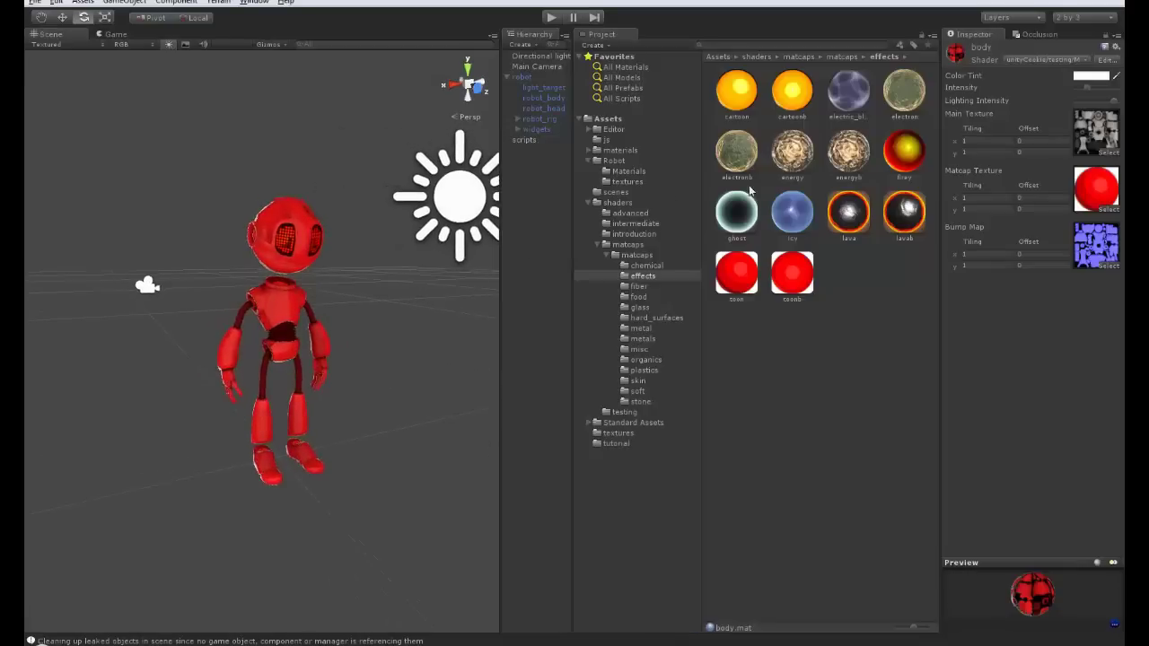
left_click_drag(743, 212, 1084, 199)
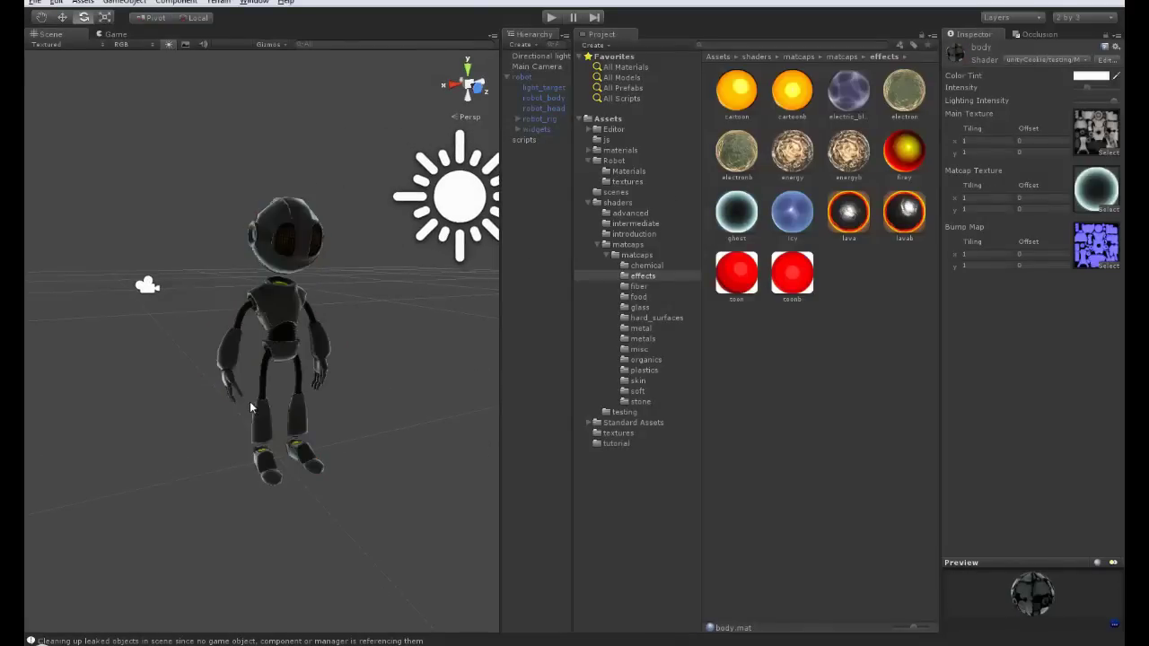